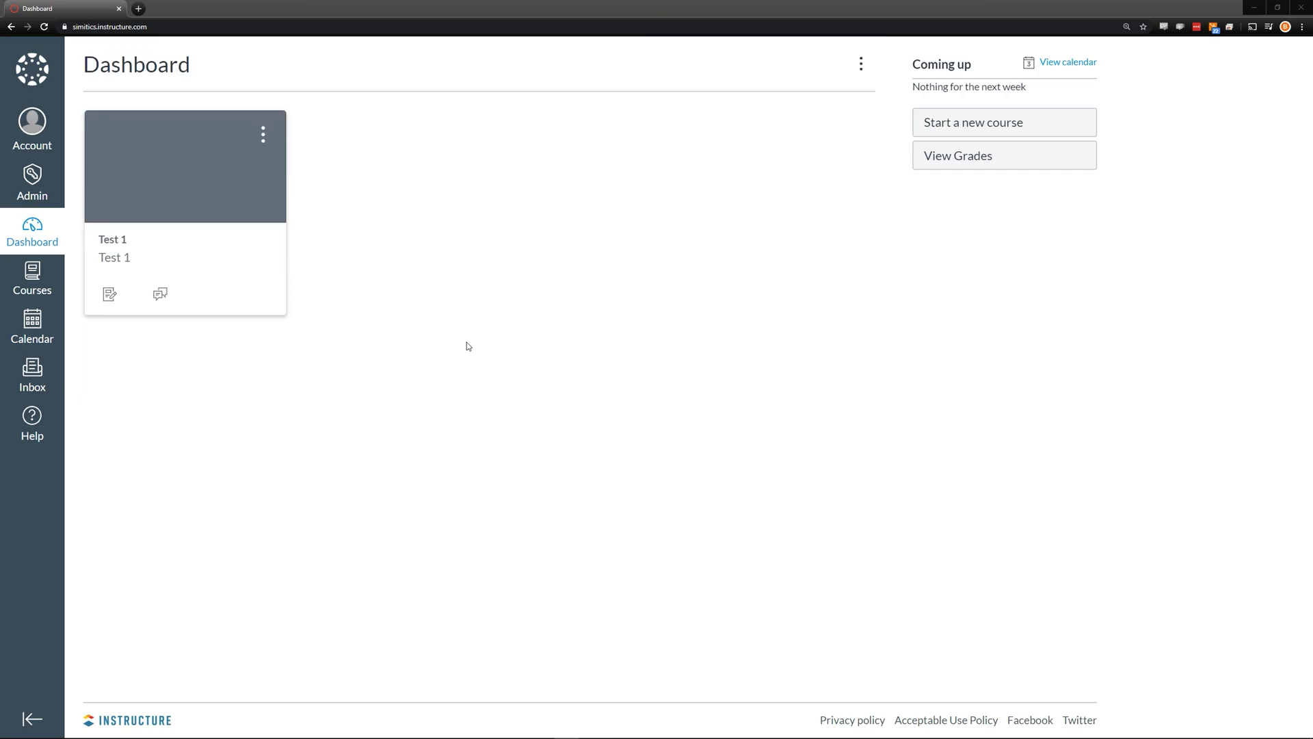
Step: Show the External Apps catalogue in the admin account's Settings
{"action": "left_click", "coordinate": [32, 188]}
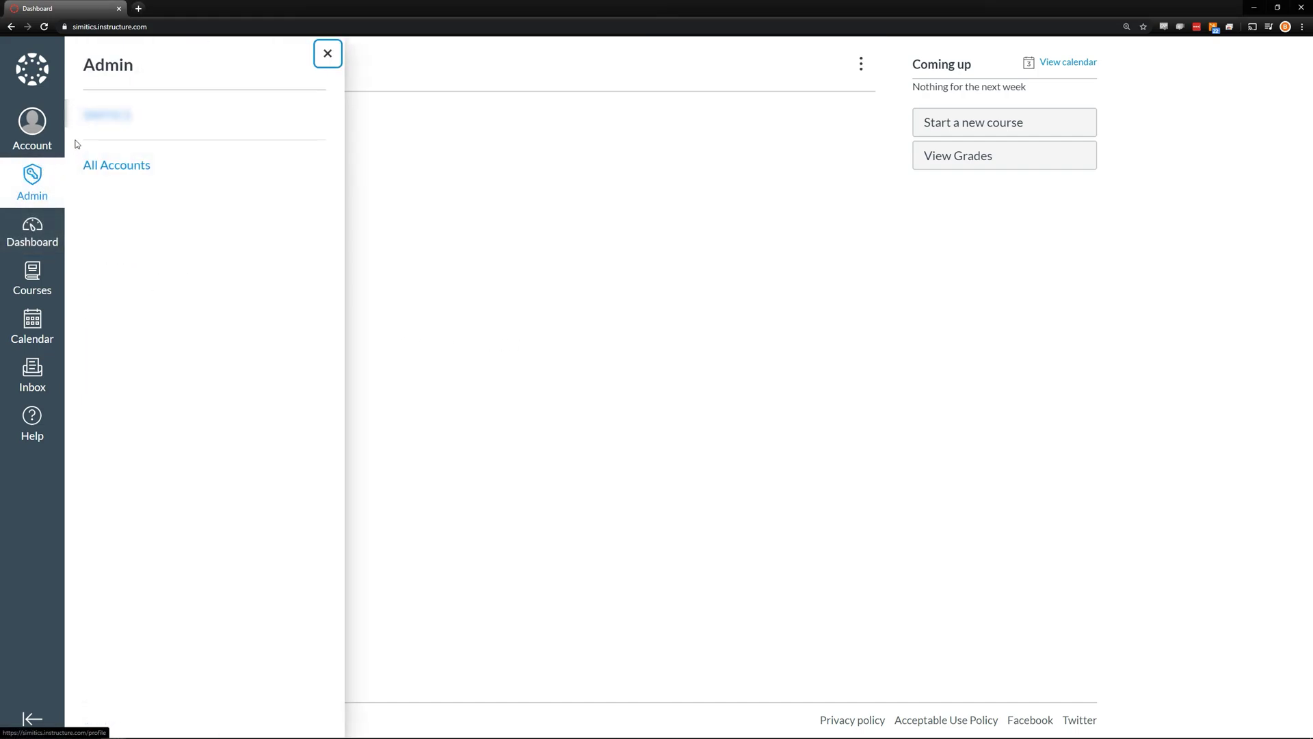
{"action": "left_click", "coordinate": [104, 123]}
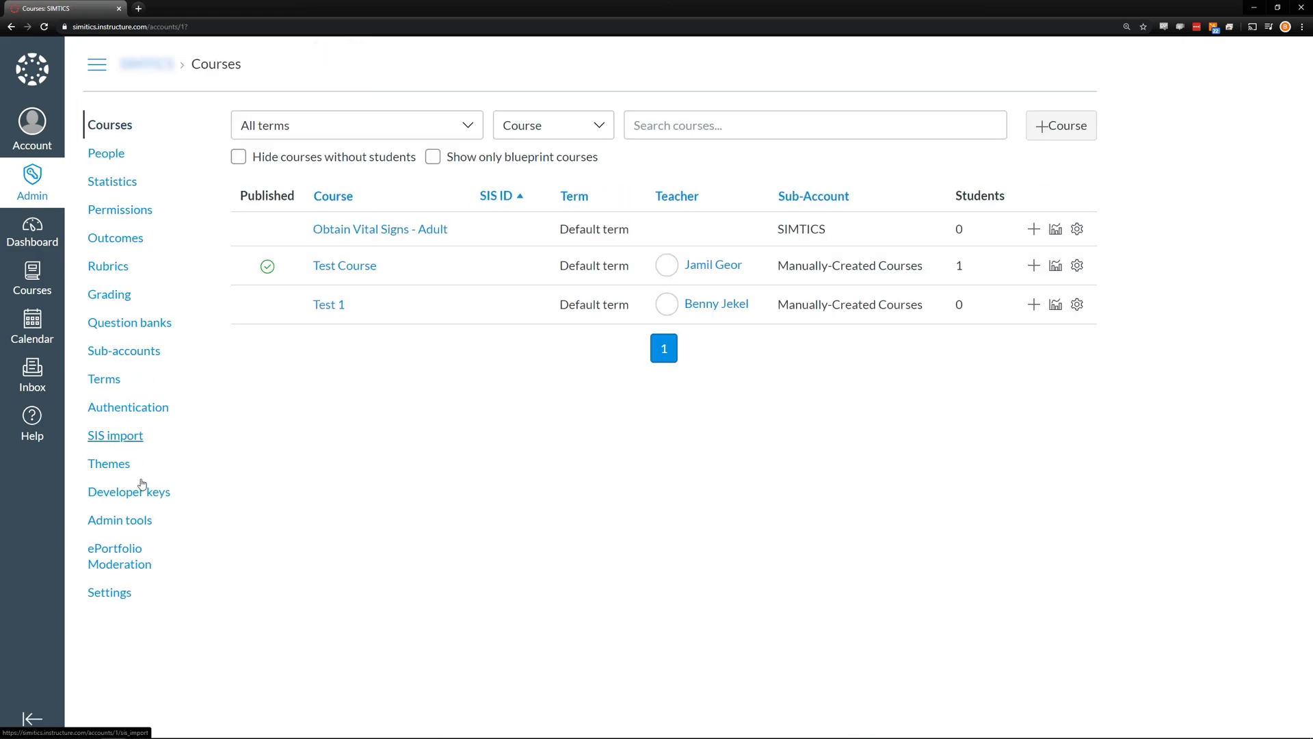
{"action": "left_click", "coordinate": [112, 599]}
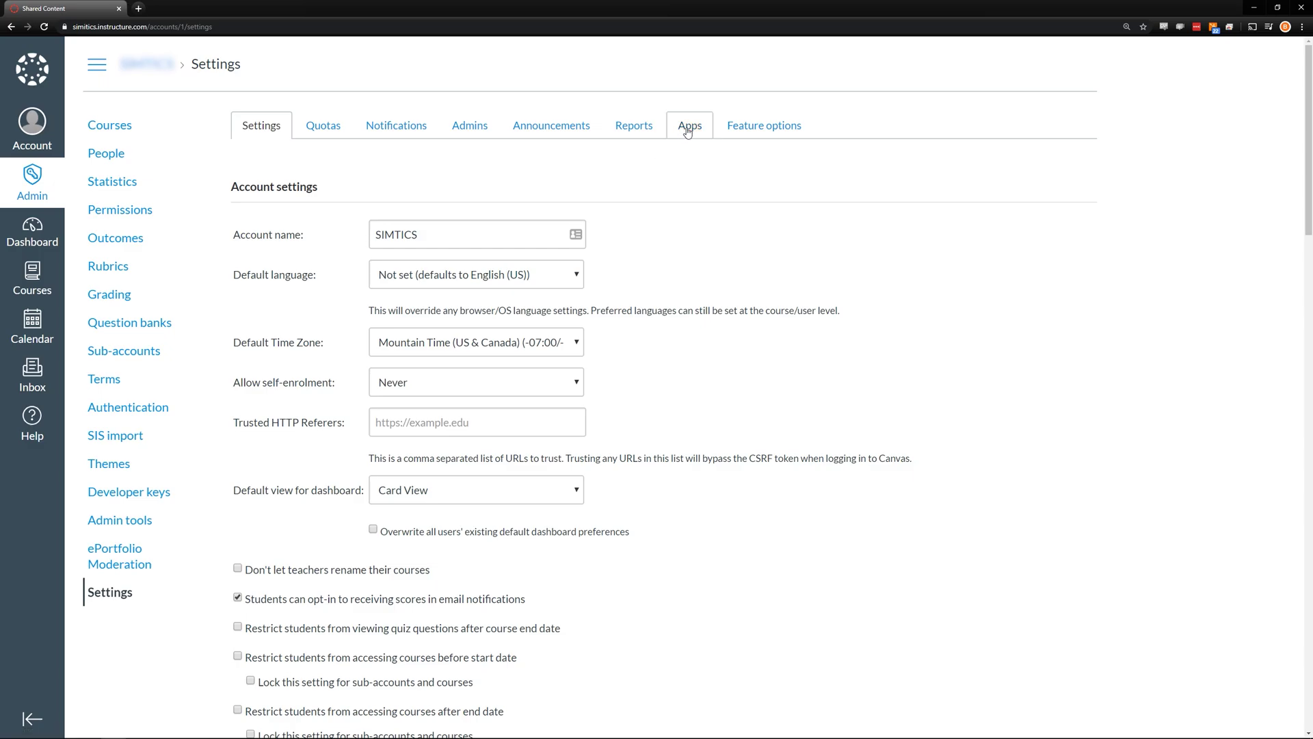
{"action": "left_click", "coordinate": [689, 129]}
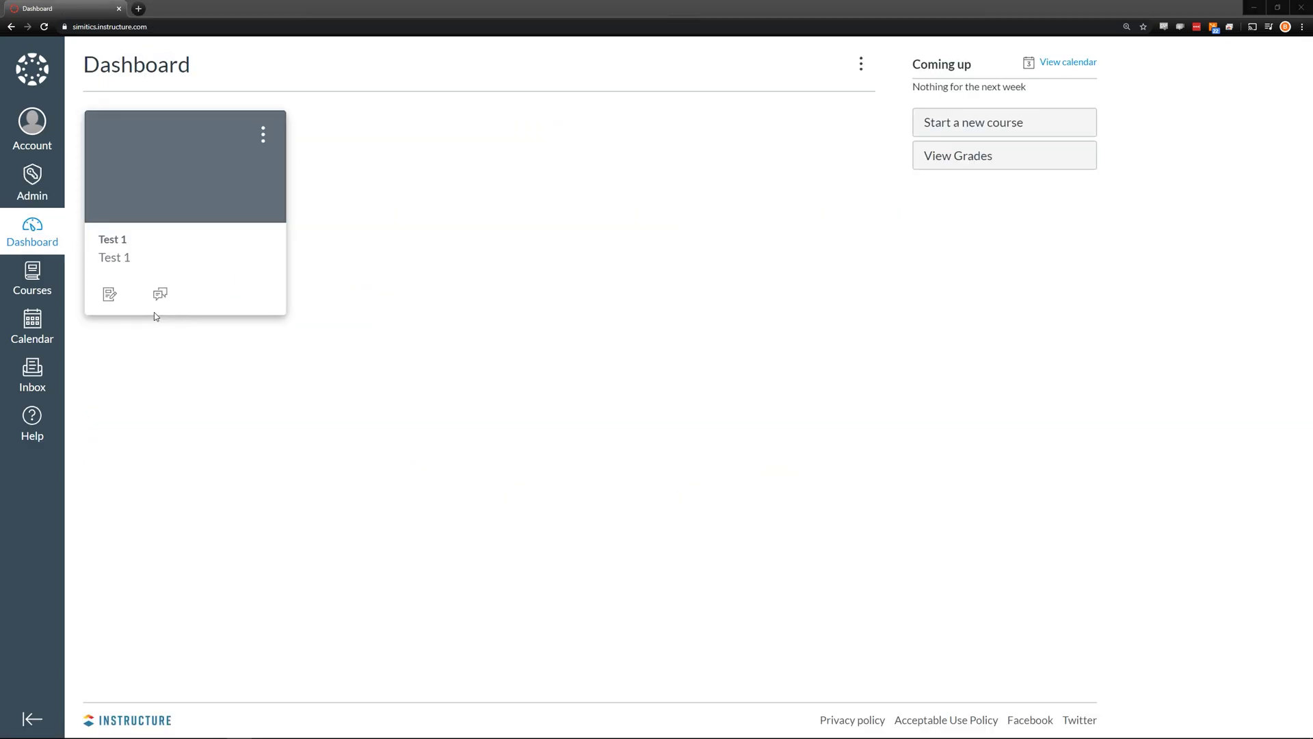
Step: View the External Apps catalogue in the Test 1 course Settings
{"action": "left_click", "coordinate": [32, 286]}
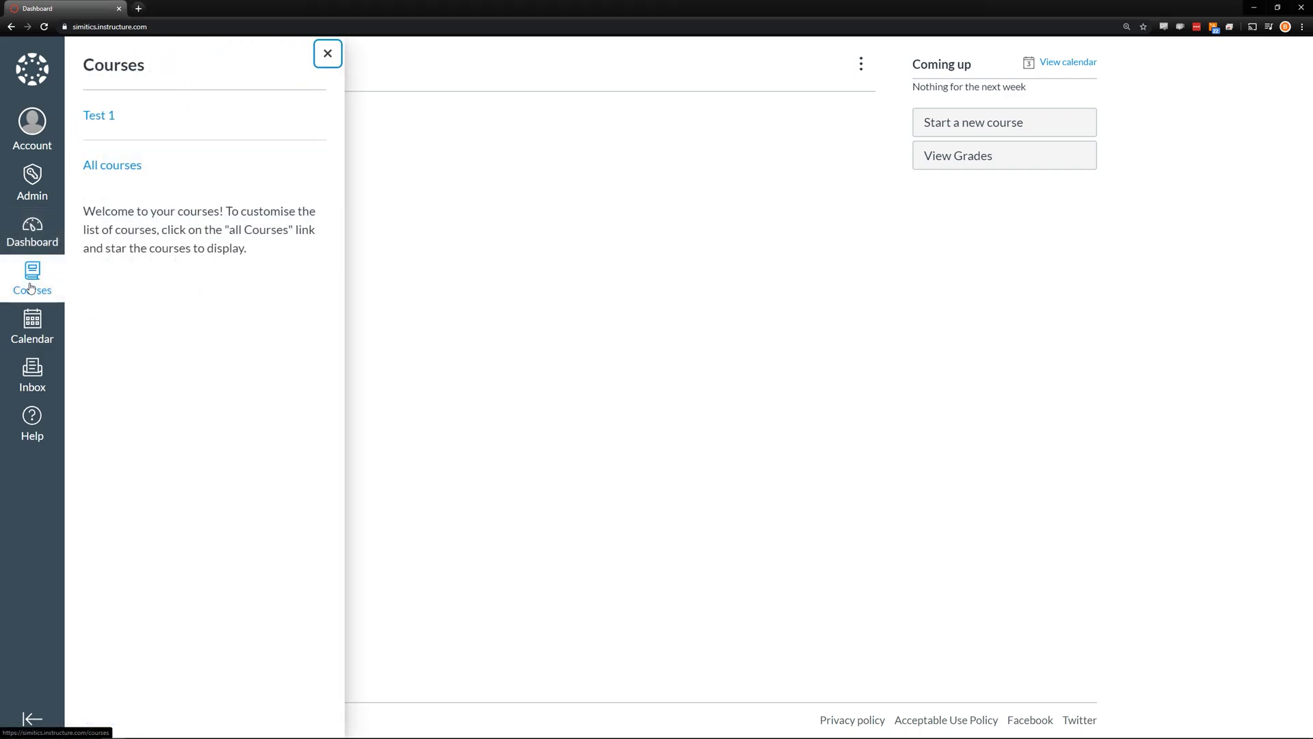
{"action": "left_click", "coordinate": [97, 117]}
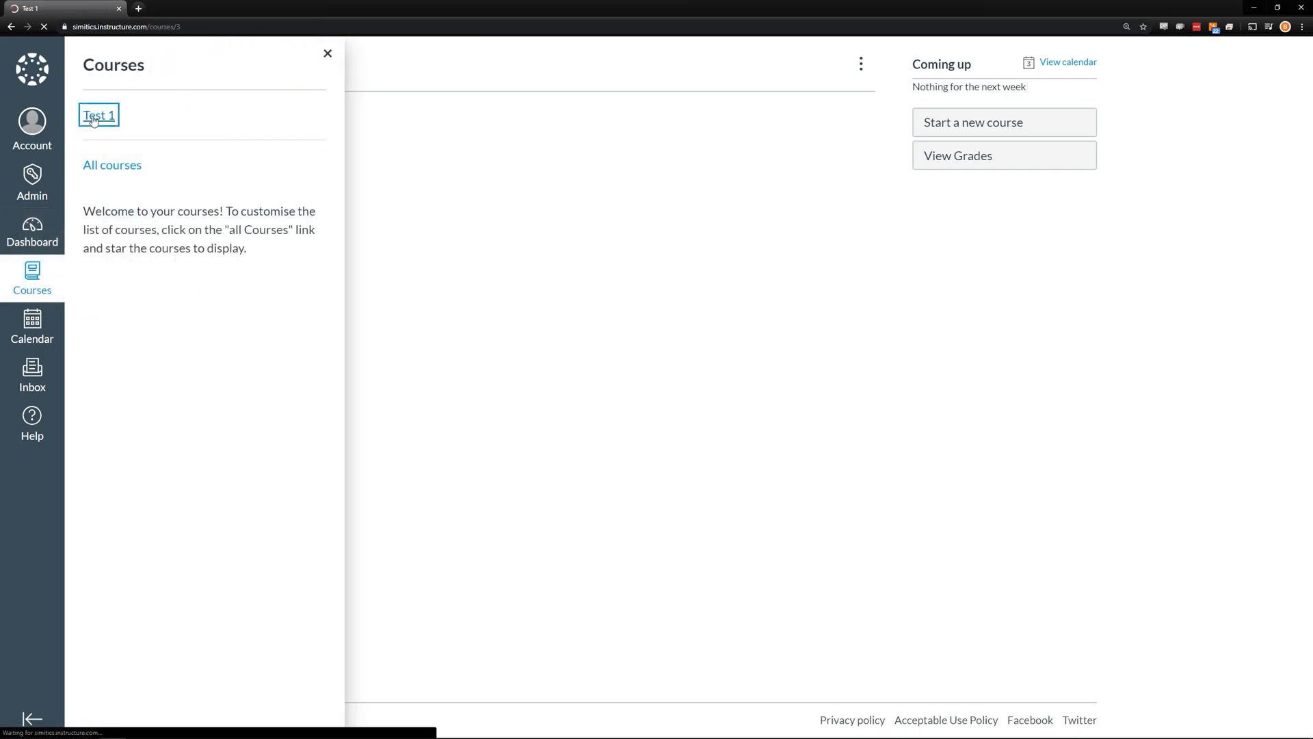
{"action": "left_click", "coordinate": [113, 521]}
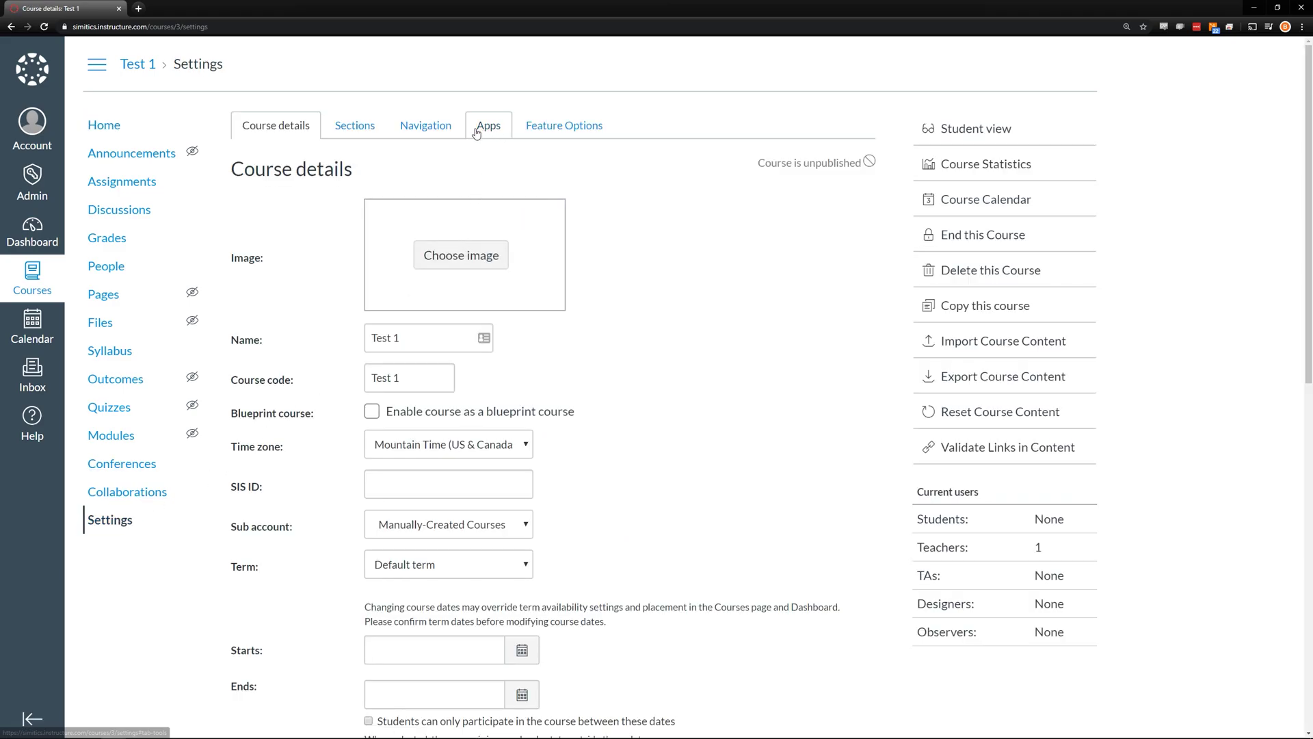
{"action": "left_click", "coordinate": [481, 129]}
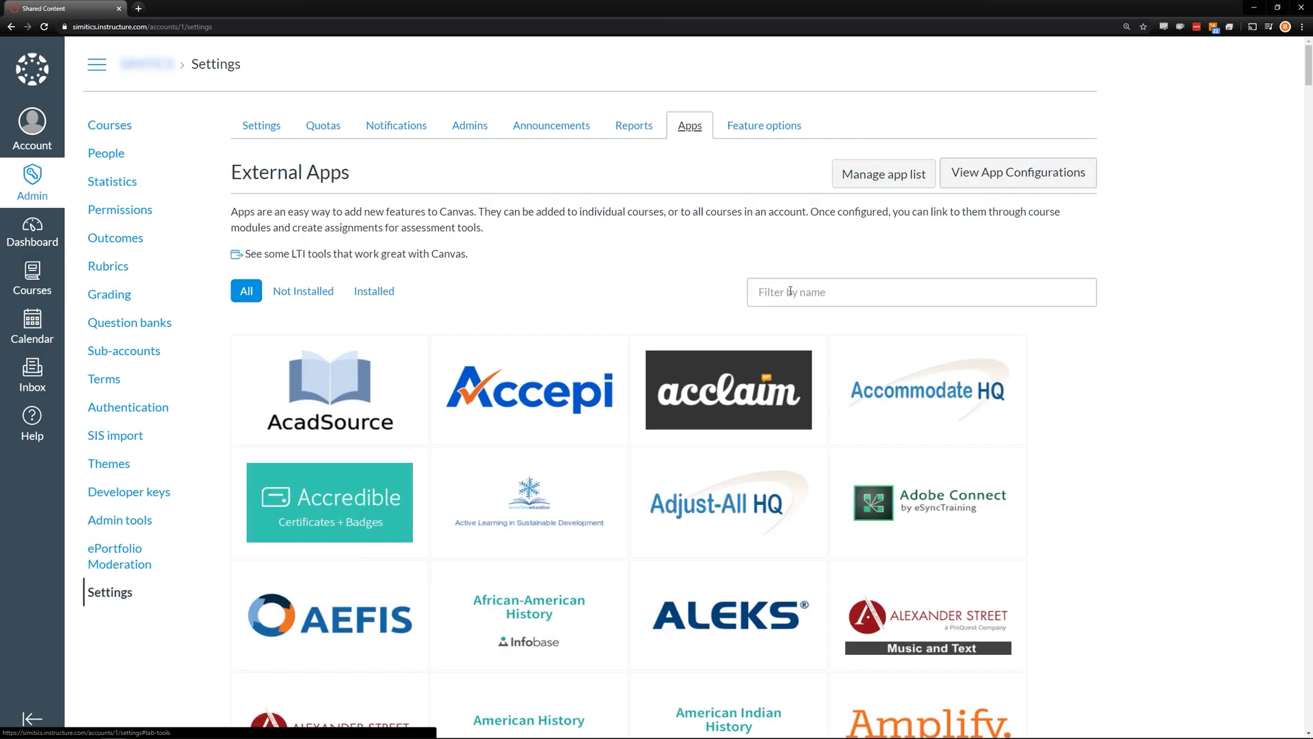
Step: Filter the app catalogue for SIMTICS and begin adding the SIMTICS app
{"action": "left_click", "coordinate": [790, 290]}
{"action": "type", "text": "Sl"}
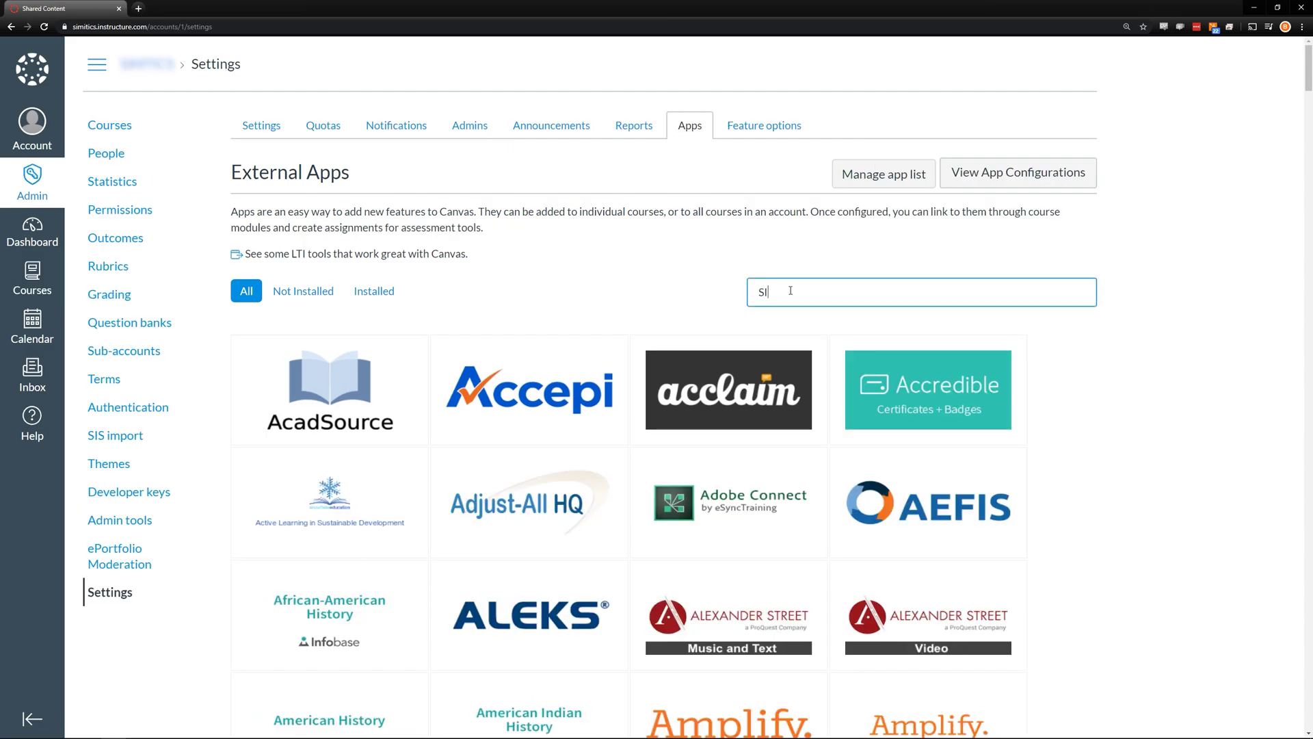
{"action": "type", "text": "MTICS"}
{"action": "left_click", "coordinate": [500, 366]}
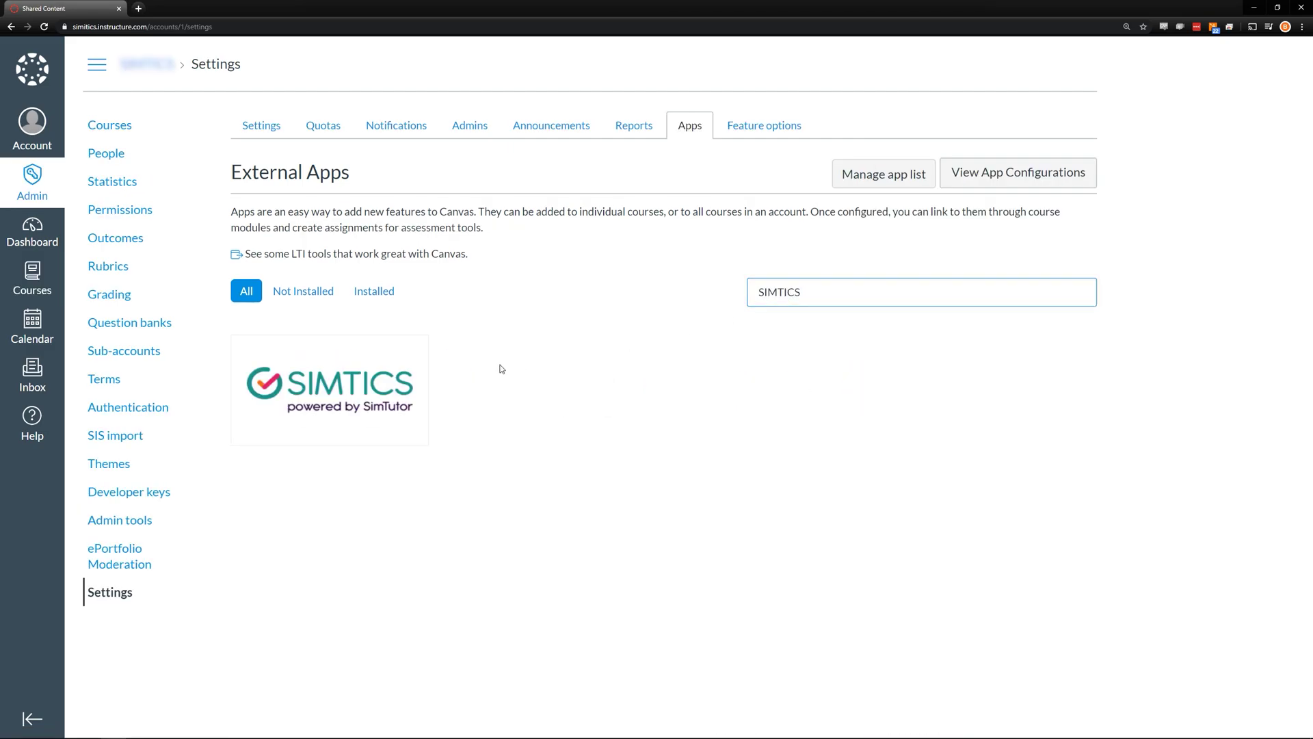
{"action": "left_click", "coordinate": [344, 390]}
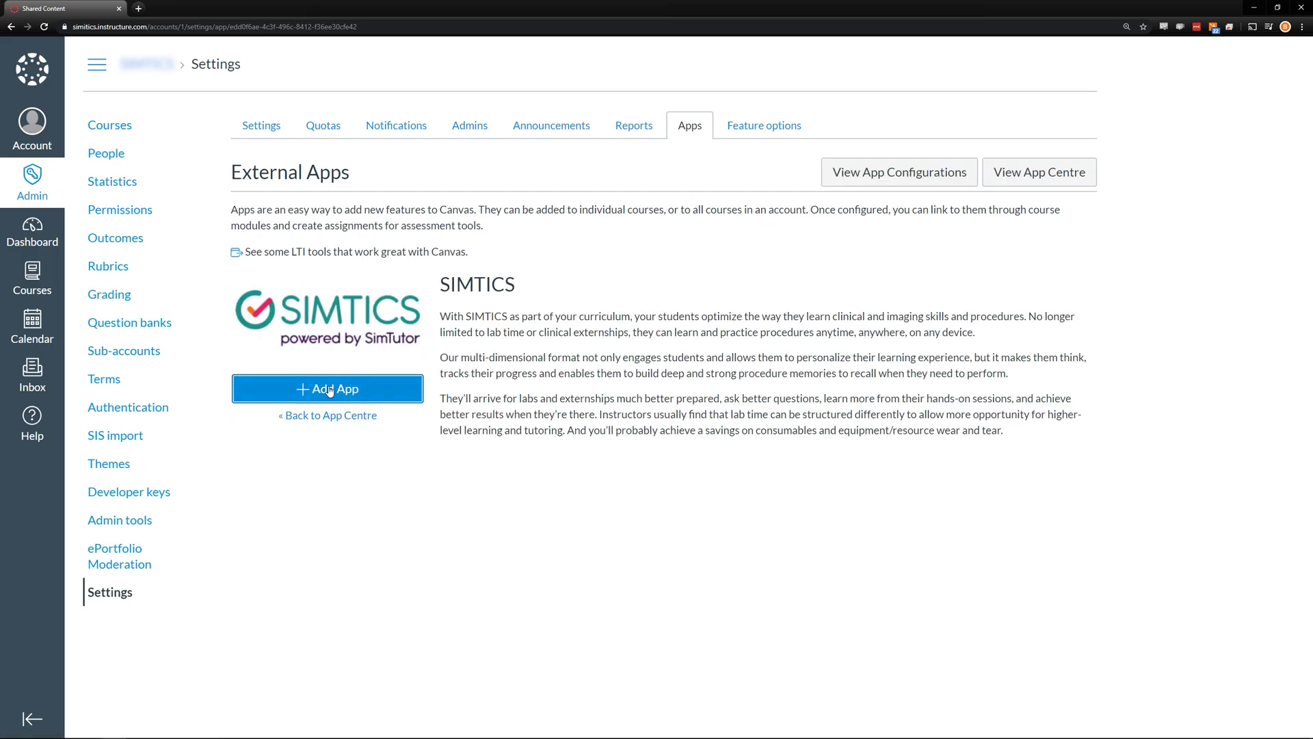
{"action": "left_click", "coordinate": [329, 390]}
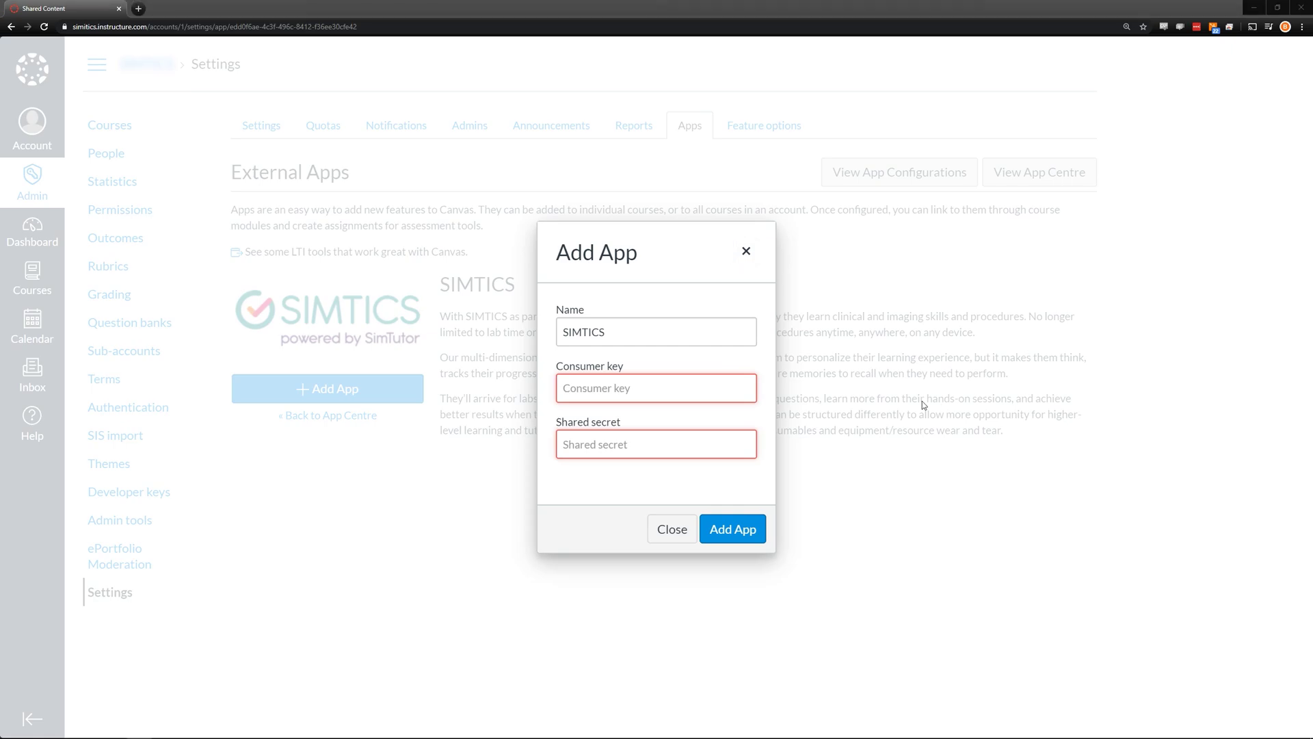
Step: Paste the SIMTICS consumer key and shared secret and confirm the installation
{"action": "left_click", "coordinate": [656, 388]}
{"action": "key", "text": "ctrl+v"}
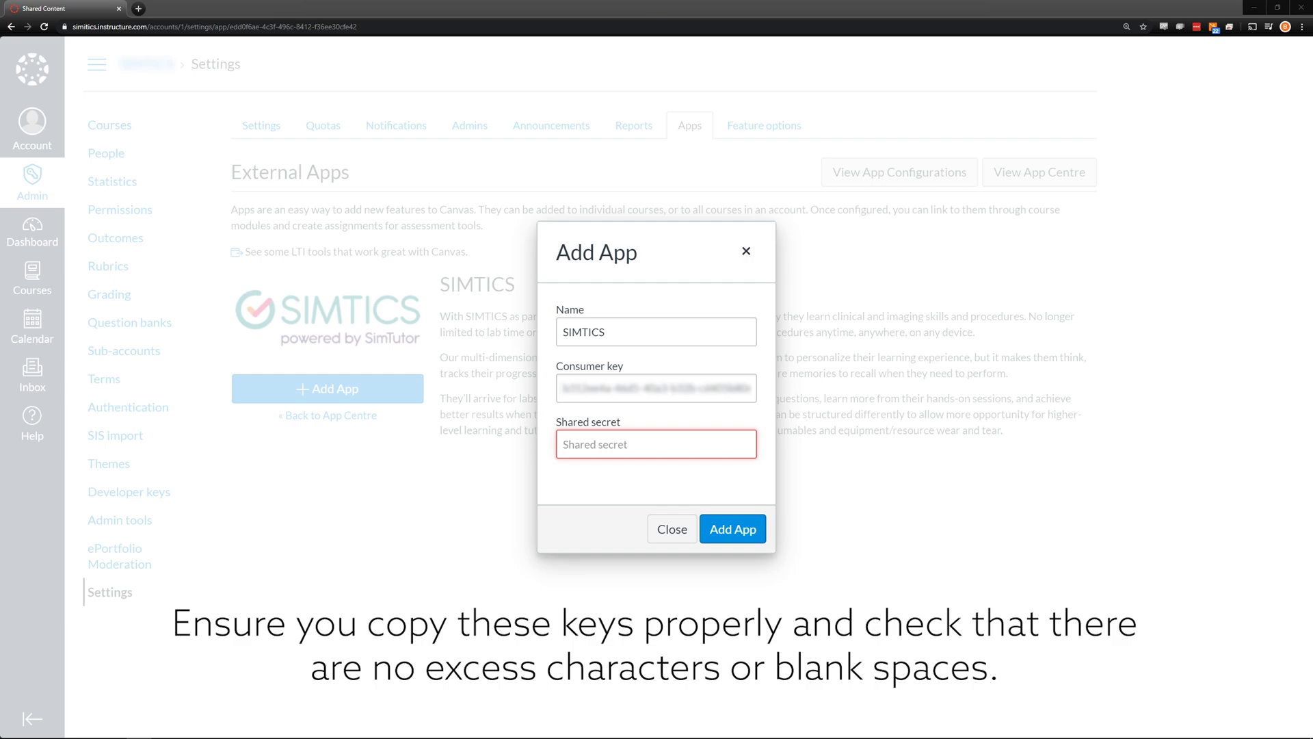
{"action": "left_click", "coordinate": [667, 433]}
{"action": "key", "text": "ctrl+v"}
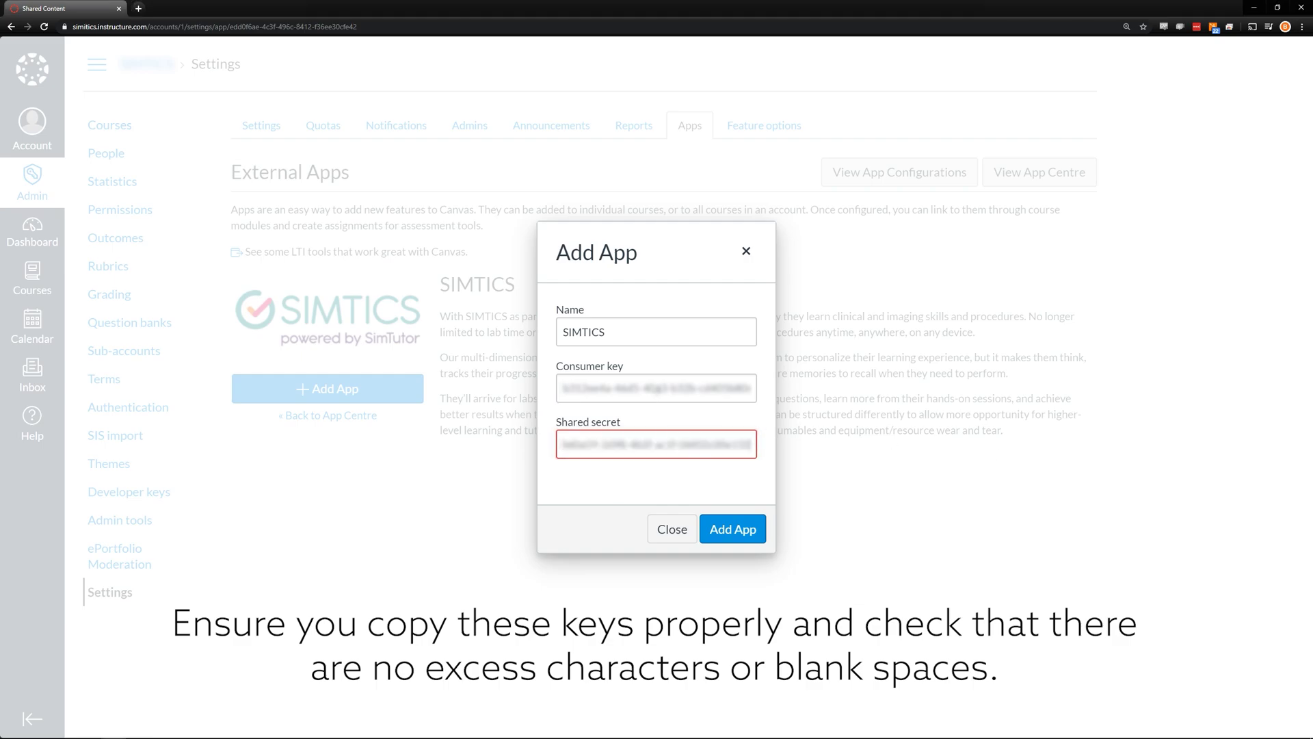
{"action": "left_click", "coordinate": [730, 532]}
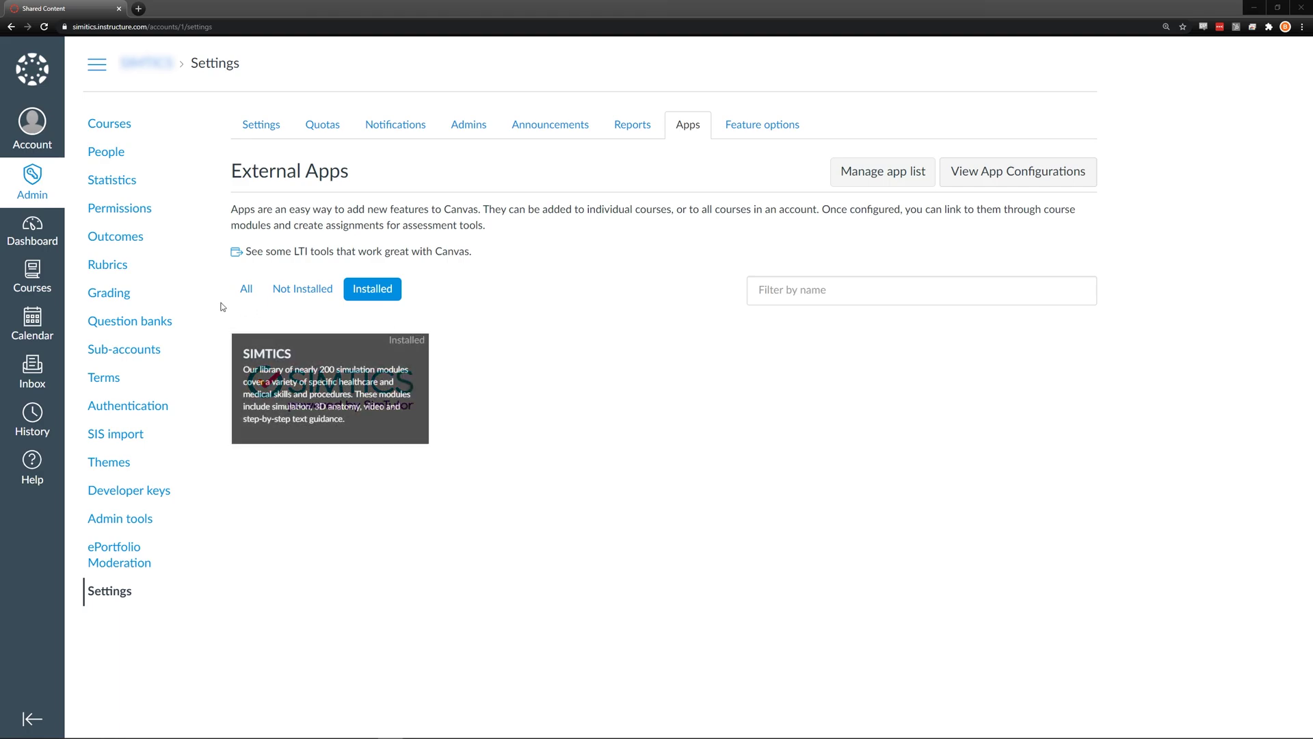
Step: In Canvas Course Example, add an External tool assignment named 'Basic Life Support - Adult'
{"action": "left_click", "coordinate": [41, 281]}
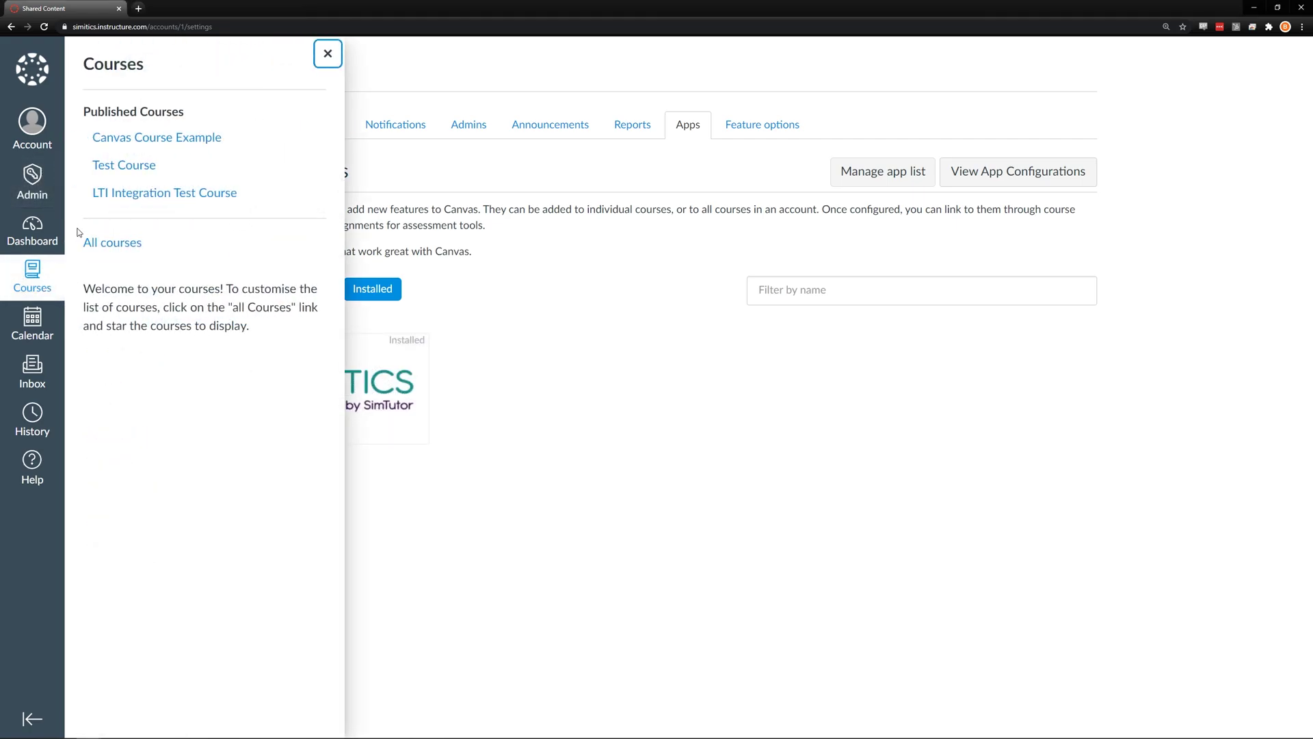
{"action": "left_click", "coordinate": [140, 139]}
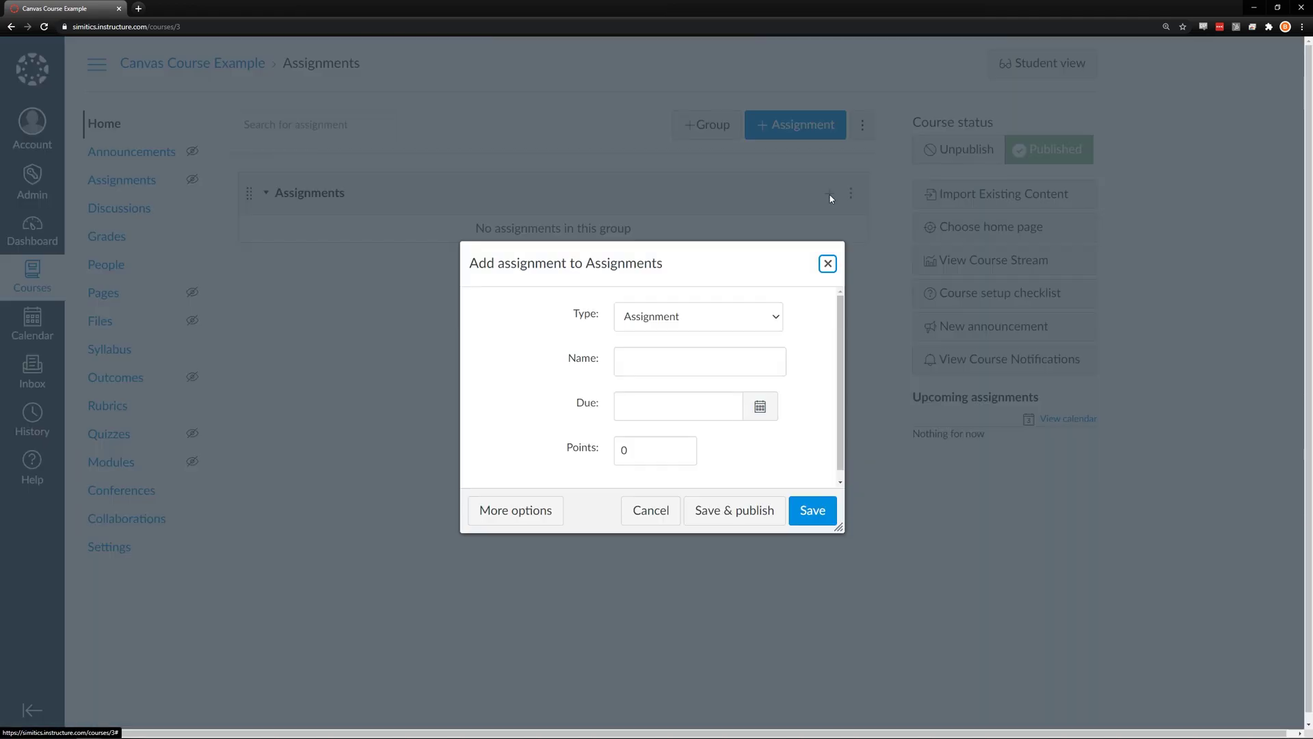
{"action": "left_click", "coordinate": [830, 196]}
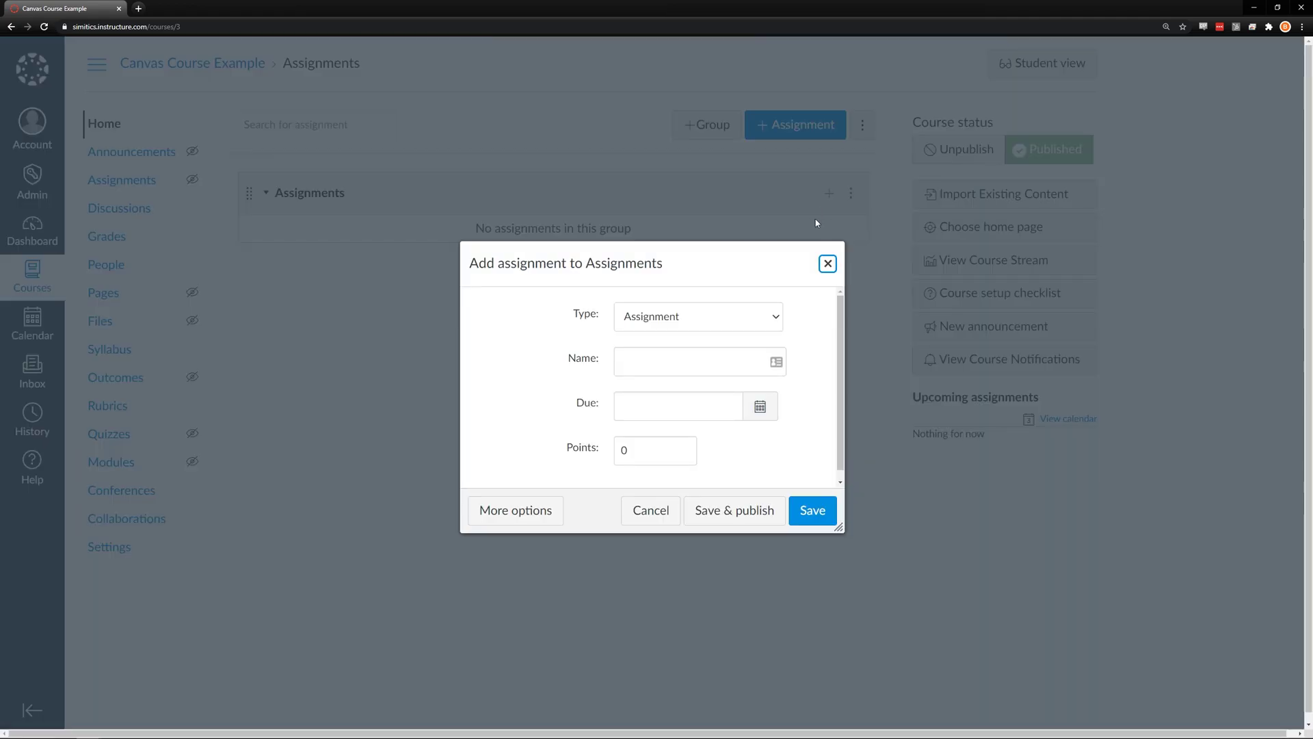
{"action": "left_click", "coordinate": [694, 323]}
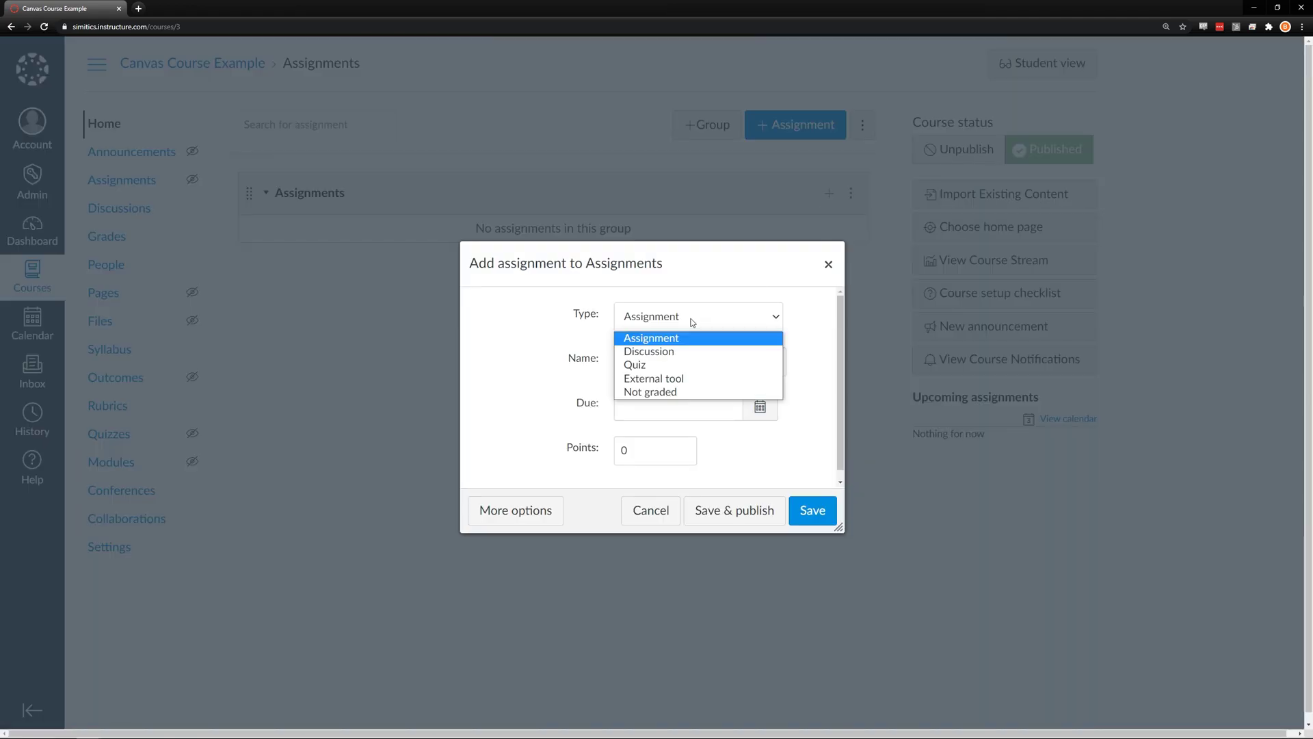
{"action": "left_click", "coordinate": [668, 380]}
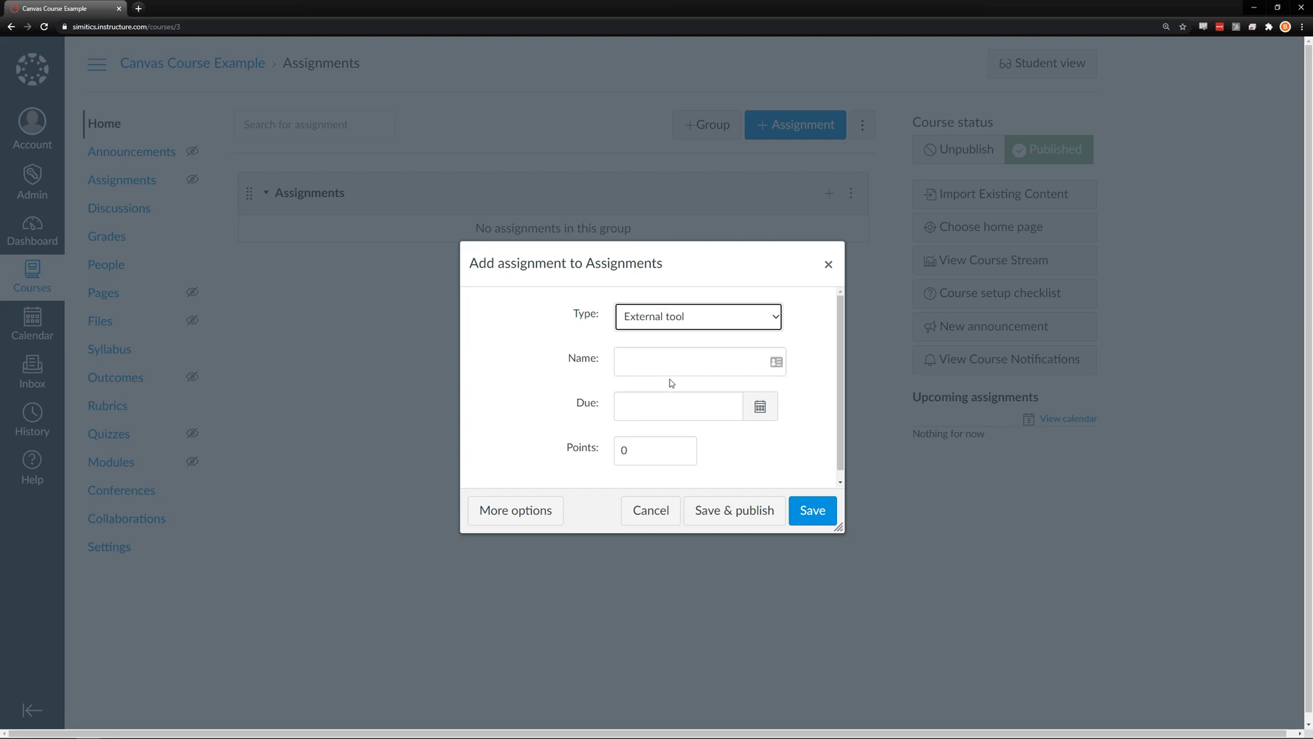
{"action": "left_click", "coordinate": [675, 363]}
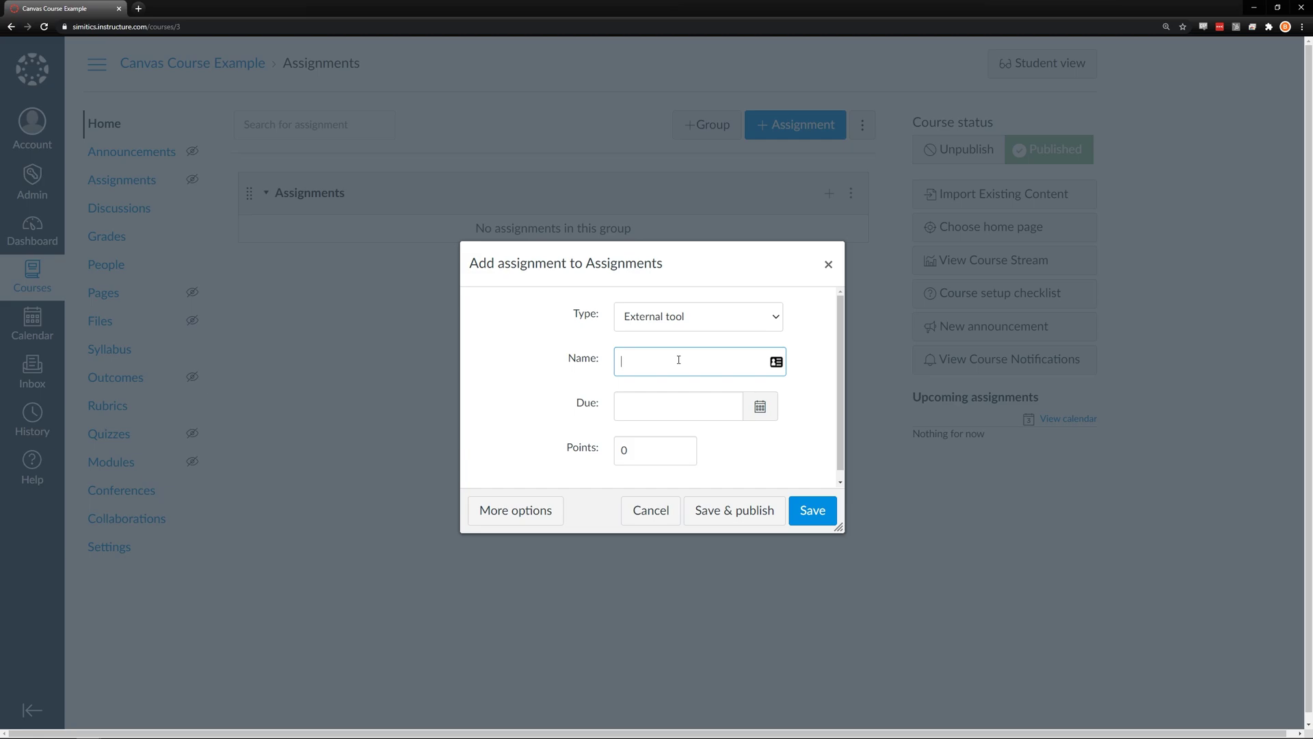
{"action": "type", "text": "Basic Life Support - Adult"}
Step: On the full assignment editing page, set Points to 20
{"action": "left_click", "coordinate": [544, 512]}
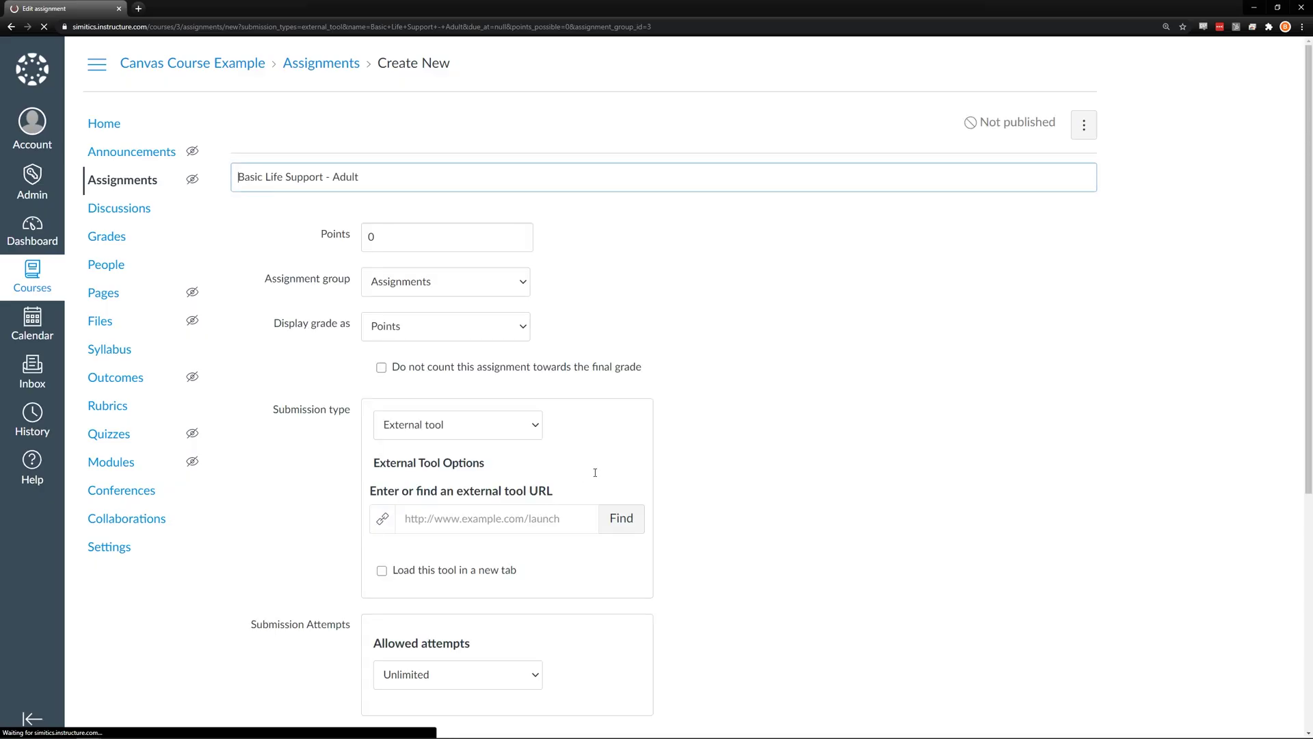
{"action": "scroll", "coordinate": [581, 284], "scroll_direction": "down", "scroll_amount": 3}
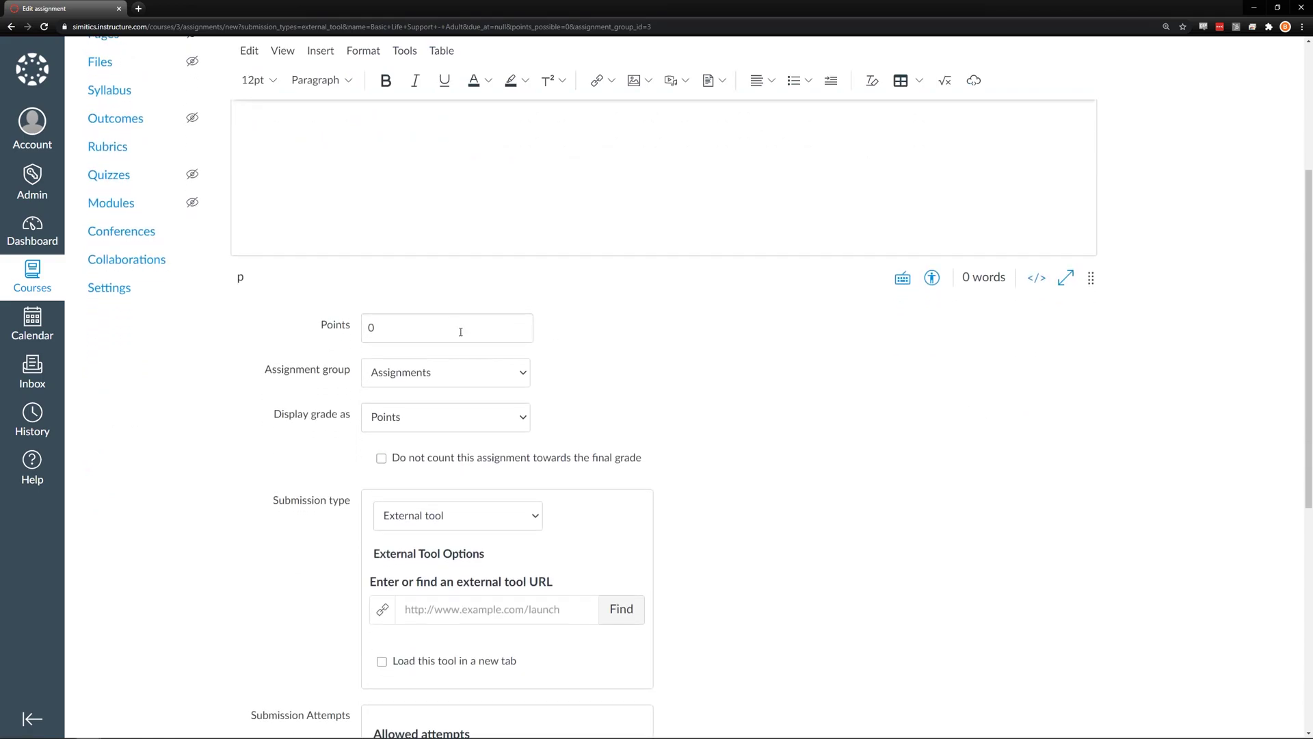
{"action": "double_click", "coordinate": [441, 280]}
{"action": "type", "text": "20"}
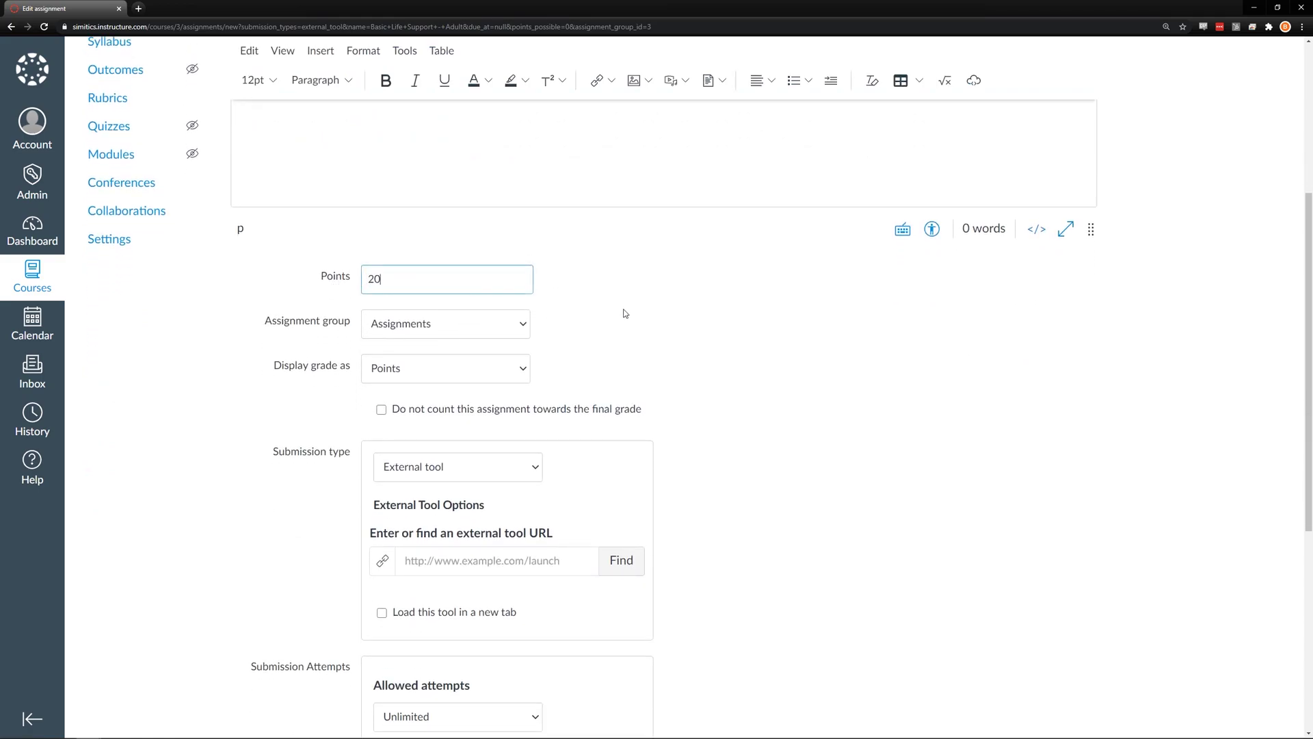
{"action": "left_click", "coordinate": [624, 313]}
Step: Find an external tool for the assignment and choose SIMTICS
{"action": "scroll", "coordinate": [627, 308], "scroll_direction": "down", "scroll_amount": 3}
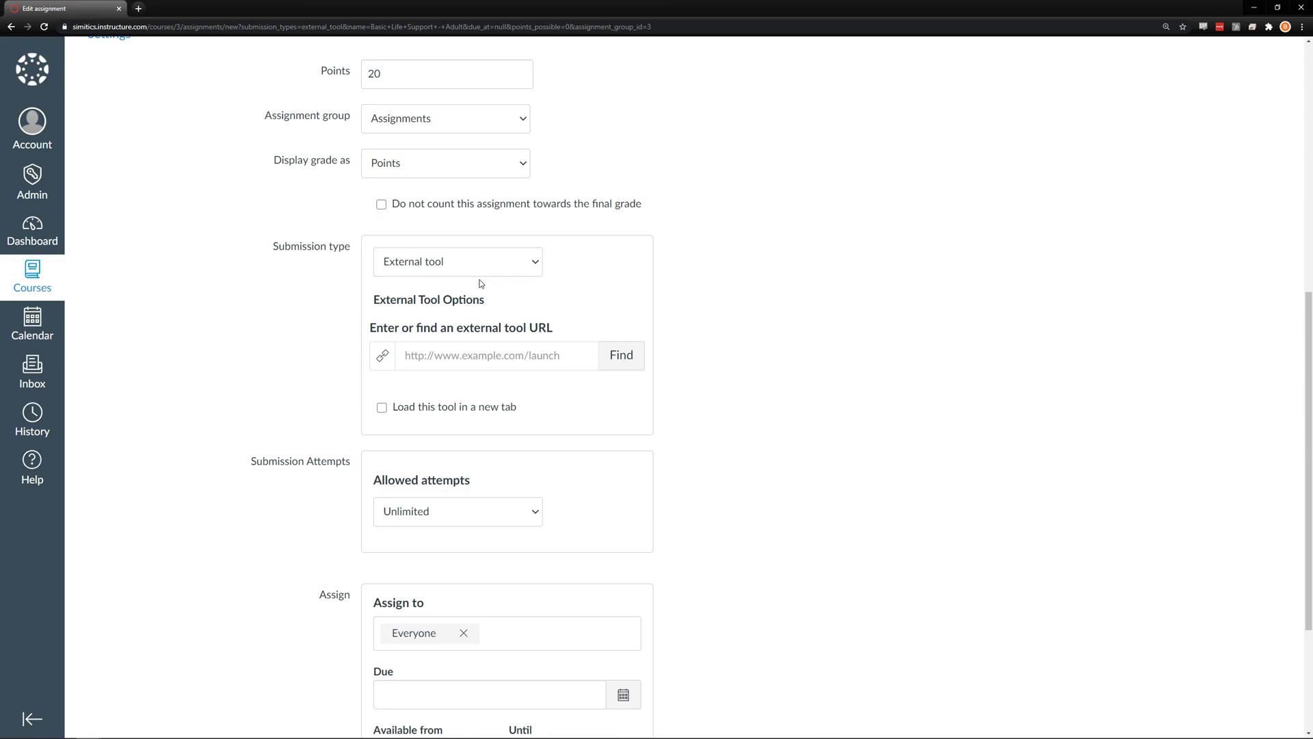
{"action": "left_click", "coordinate": [623, 362]}
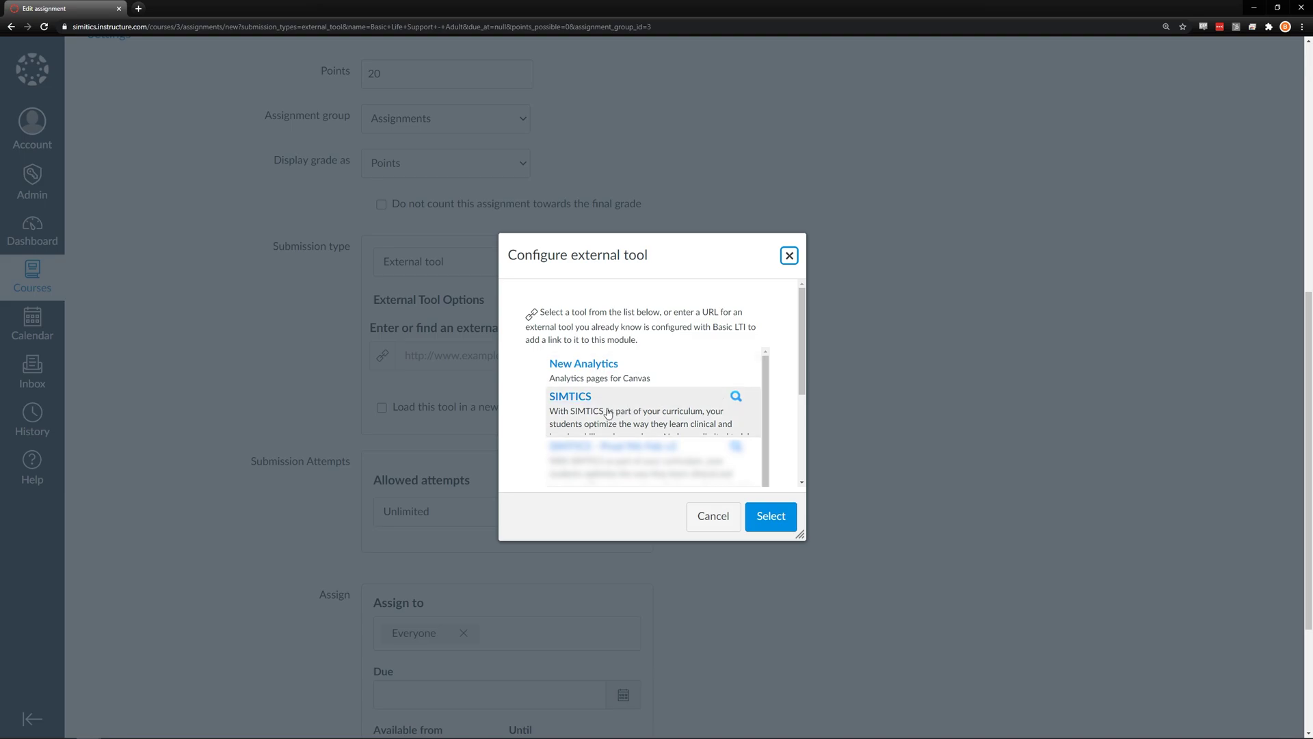
{"action": "left_click", "coordinate": [581, 400]}
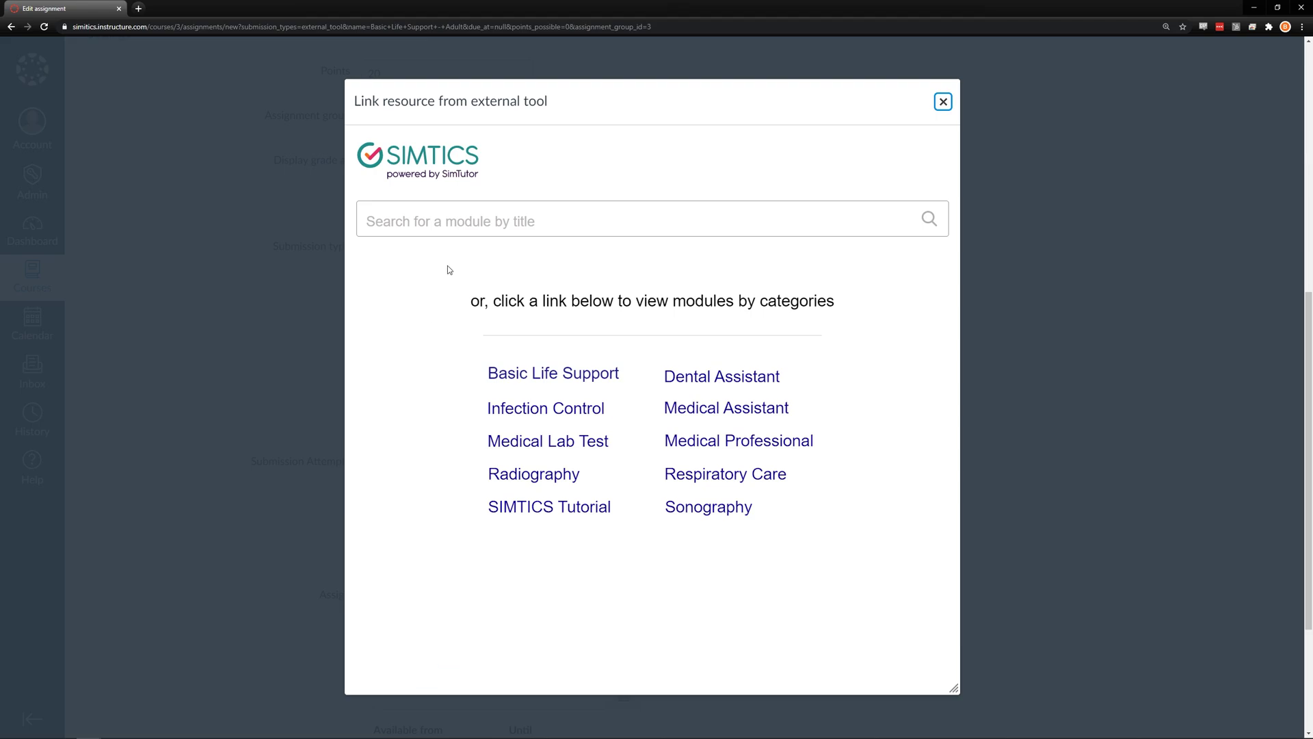
Step: Open the Healthcare Provider BLS - Adult module settings from the Basic Life Support category
{"action": "left_click", "coordinate": [456, 224]}
{"action": "left_click", "coordinate": [530, 372]}
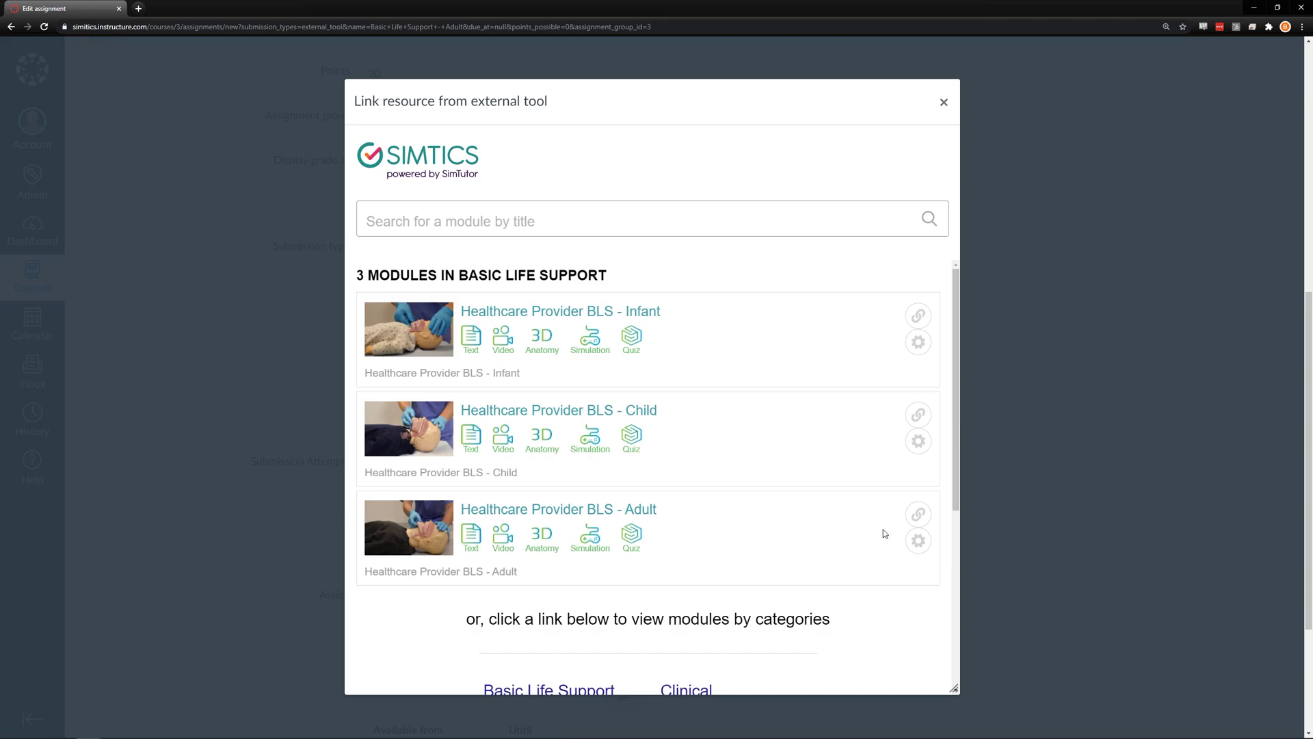
{"action": "left_click", "coordinate": [919, 540]}
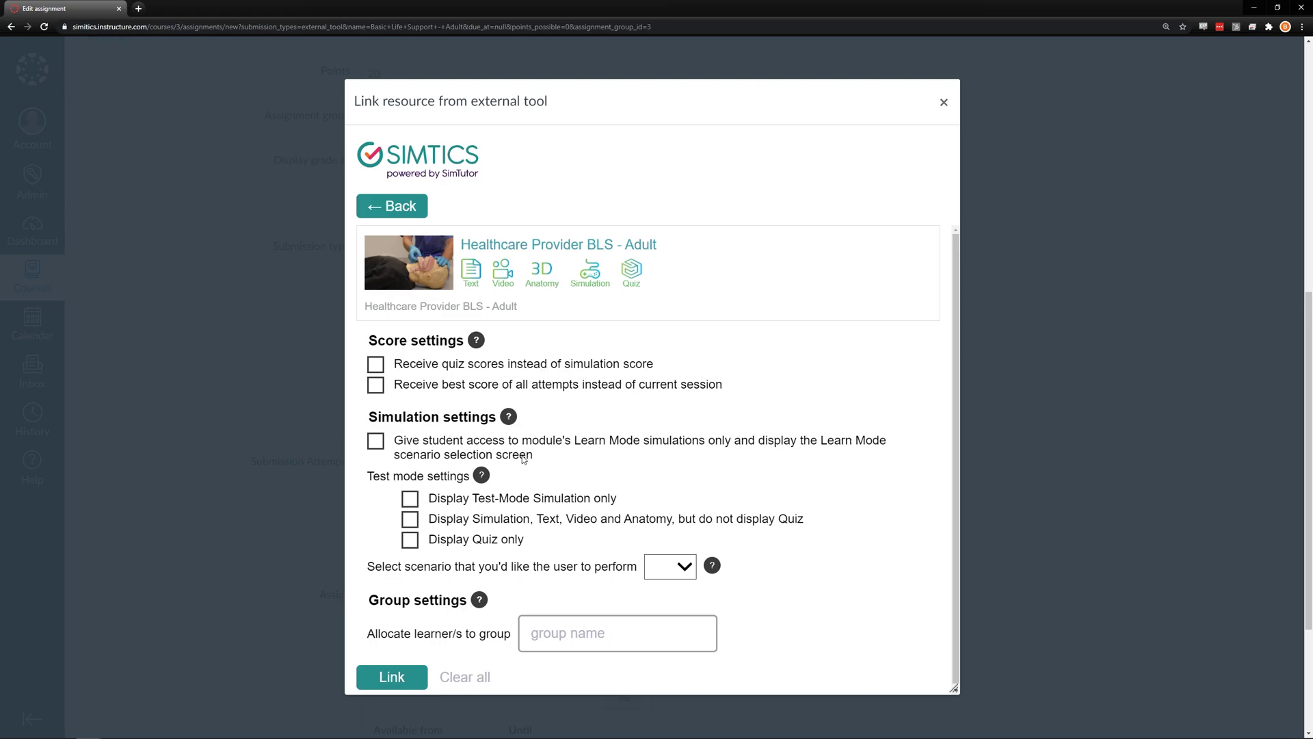
Step: Try the test-mode, quiz-only, quiz-score and best-score options, leaving all unticked
{"action": "left_click", "coordinate": [498, 499]}
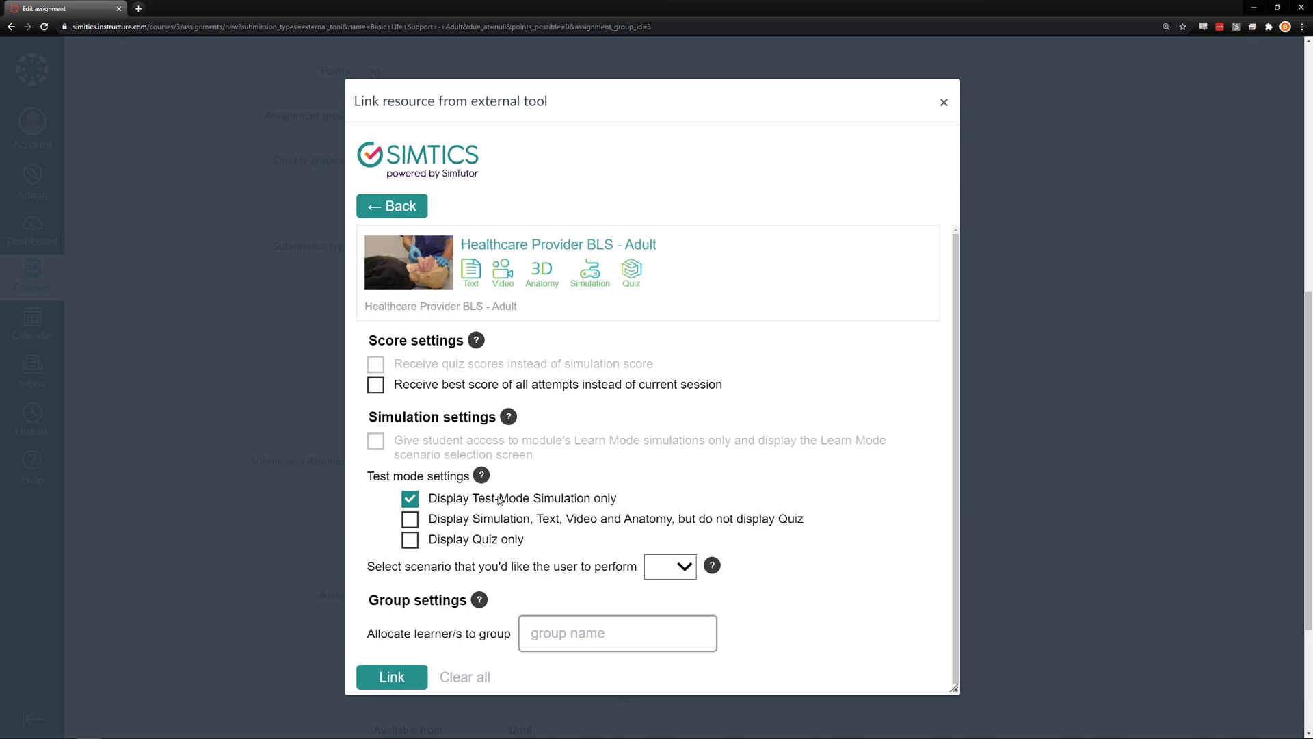
{"action": "left_click", "coordinate": [498, 499]}
{"action": "left_click", "coordinate": [486, 542]}
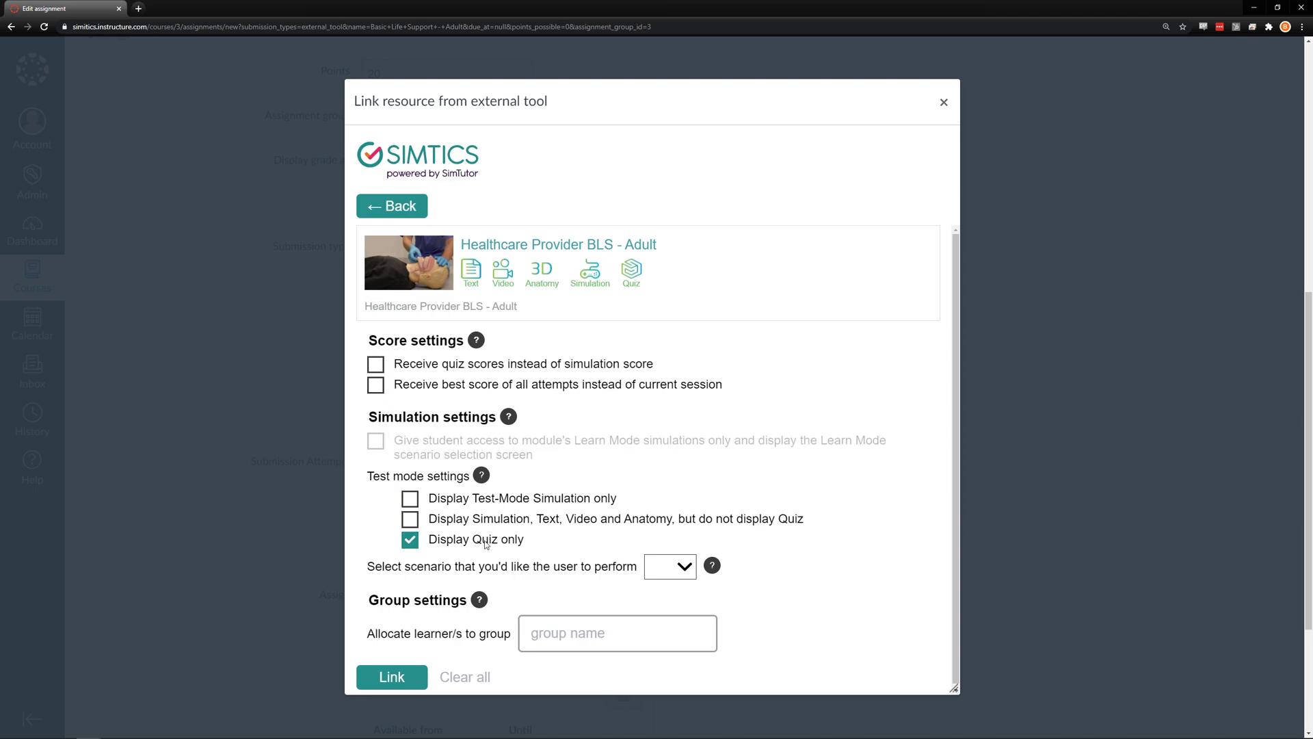
{"action": "left_click", "coordinate": [485, 542]}
{"action": "left_click", "coordinate": [522, 371]}
{"action": "left_click", "coordinate": [521, 372]}
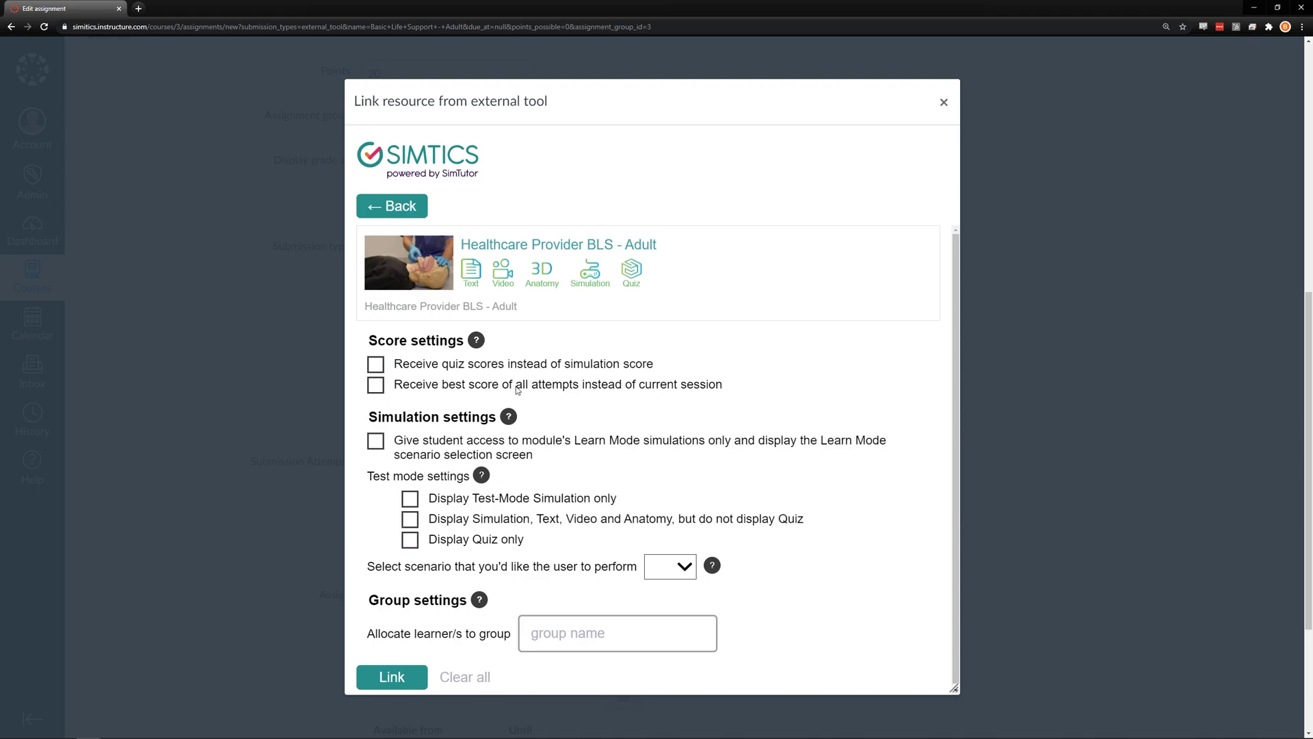
{"action": "left_click", "coordinate": [518, 387]}
{"action": "left_click", "coordinate": [518, 387]}
Step: Link the BLS - Adult module, set it to load in a new tab, then save and publish
{"action": "left_click", "coordinate": [403, 682]}
{"action": "left_click", "coordinate": [769, 519]}
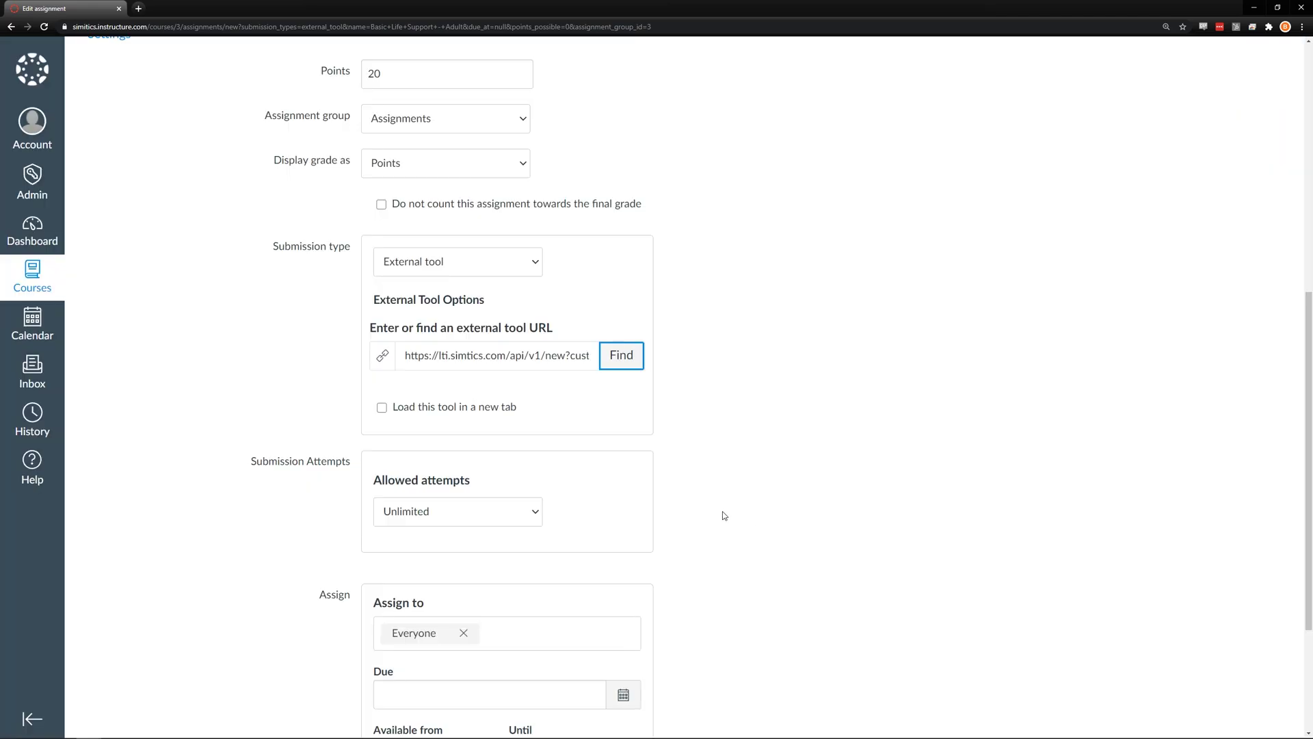
{"action": "left_click", "coordinate": [382, 408]}
{"action": "scroll", "coordinate": [676, 417], "scroll_direction": "down", "scroll_amount": 3}
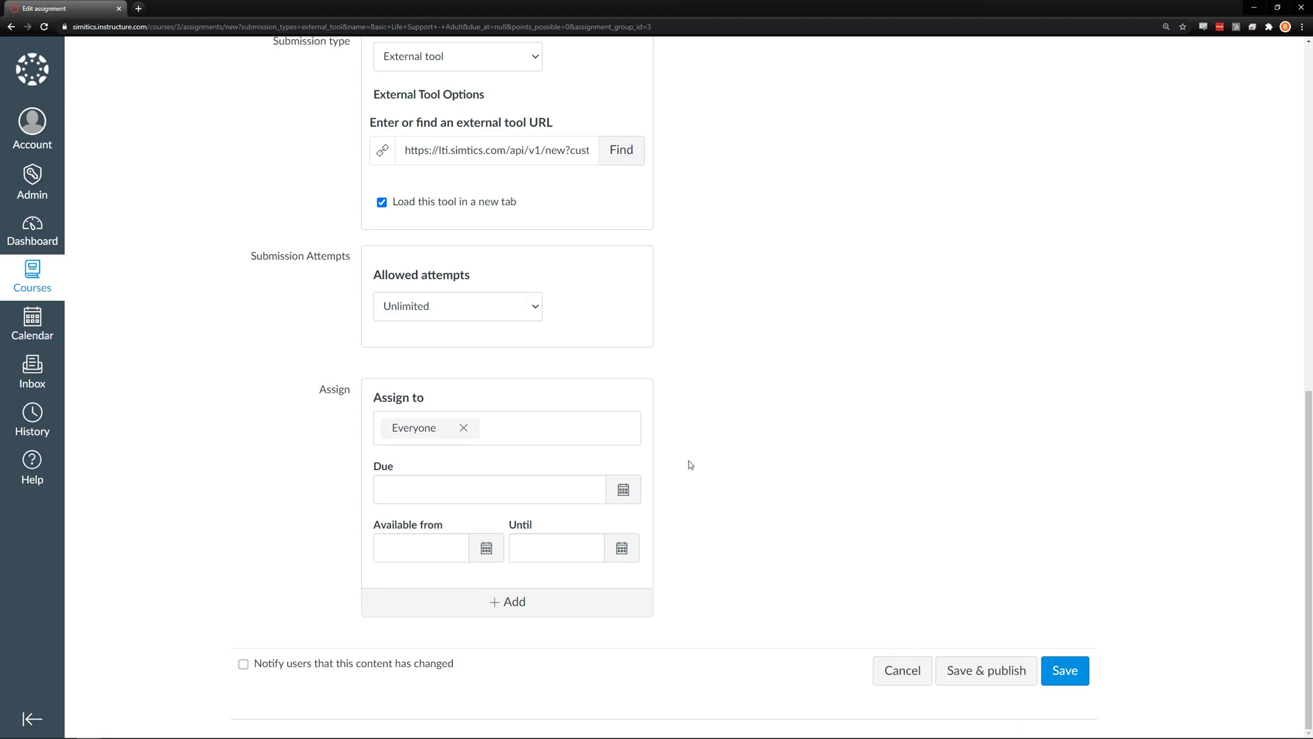
{"action": "left_click", "coordinate": [984, 679]}
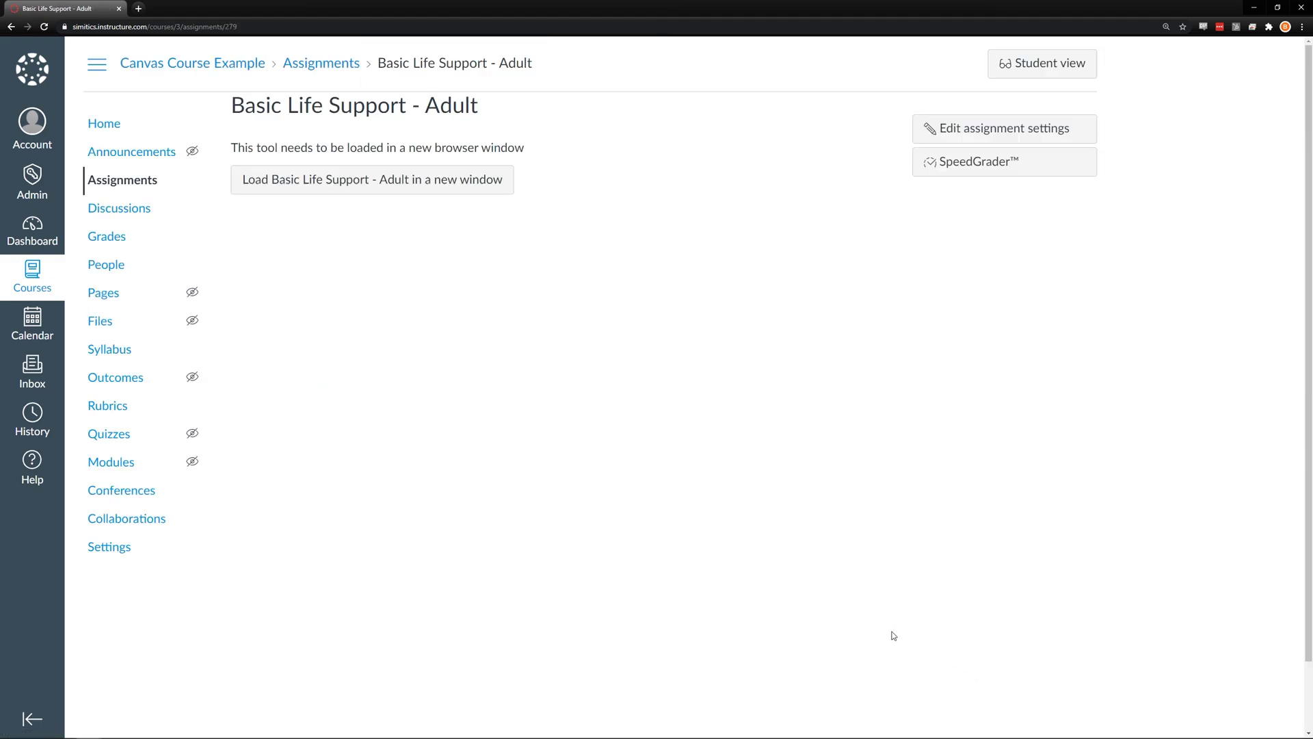